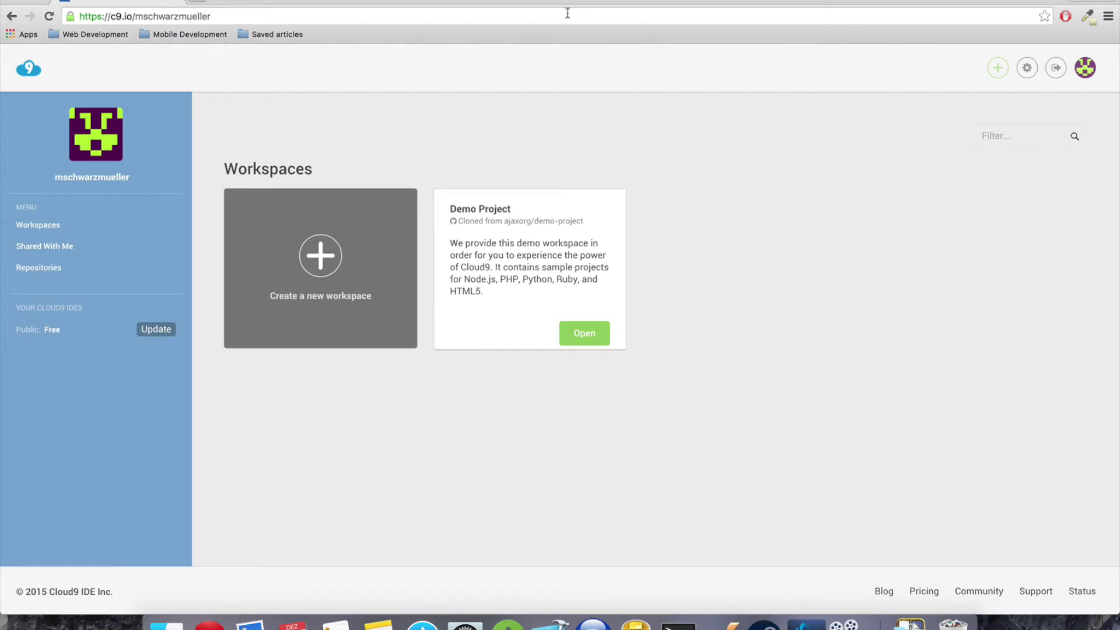
Load c9.io in a new browser tab, view the sign-up form, and return to the workspaces dashboard
{"action": "left_click", "coordinate": [1056, 68]}
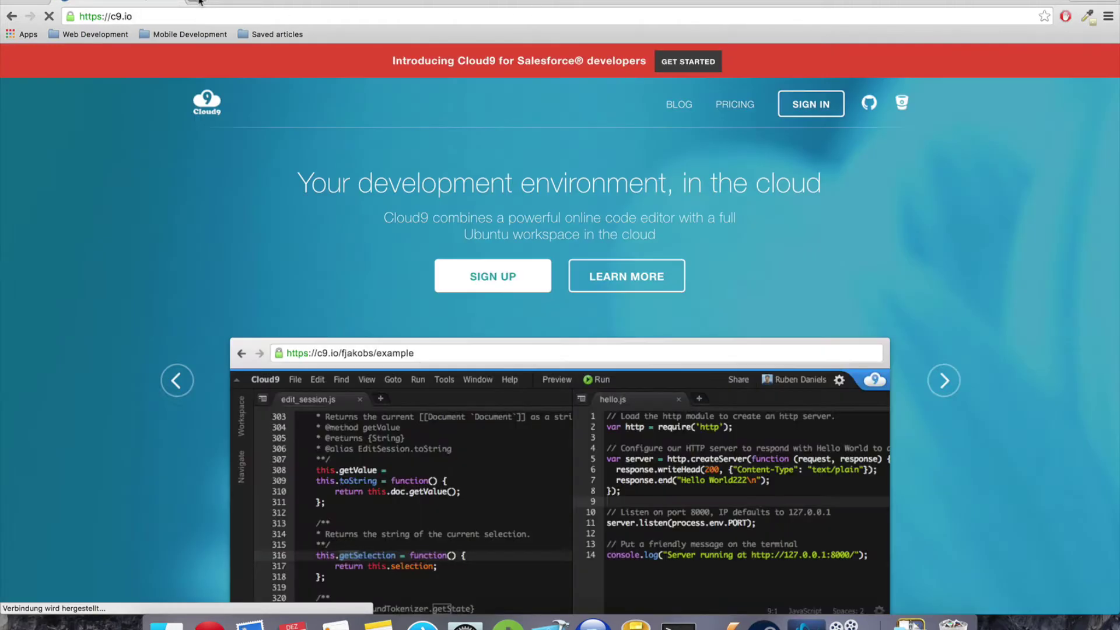
{"action": "left_click", "coordinate": [197, 2]}
{"action": "type", "text": "c9.io"}
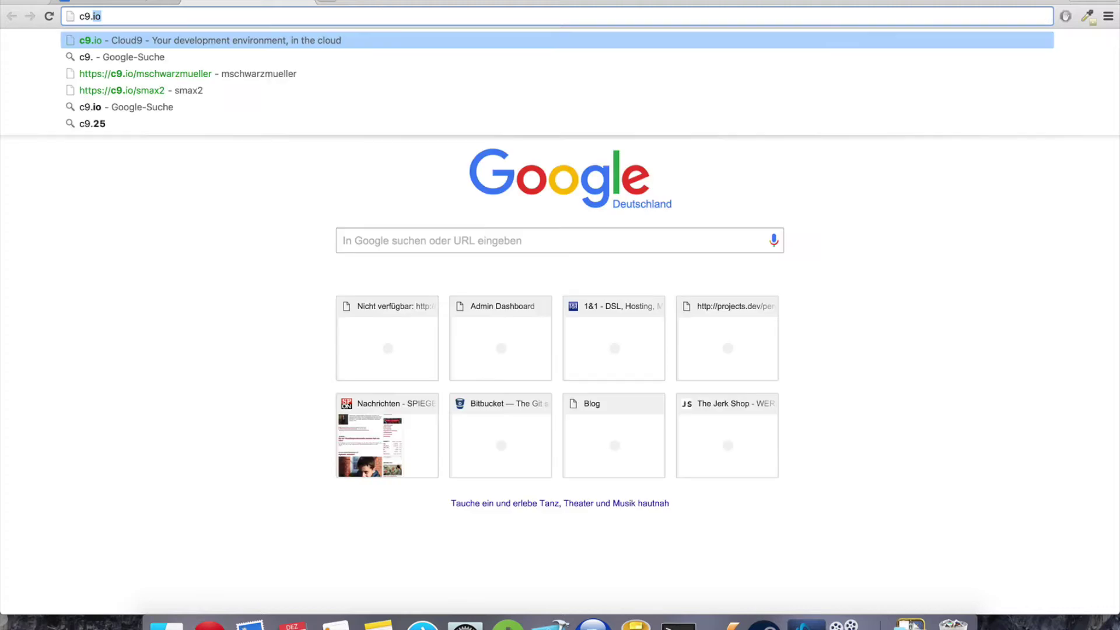
{"action": "key", "text": "Return"}
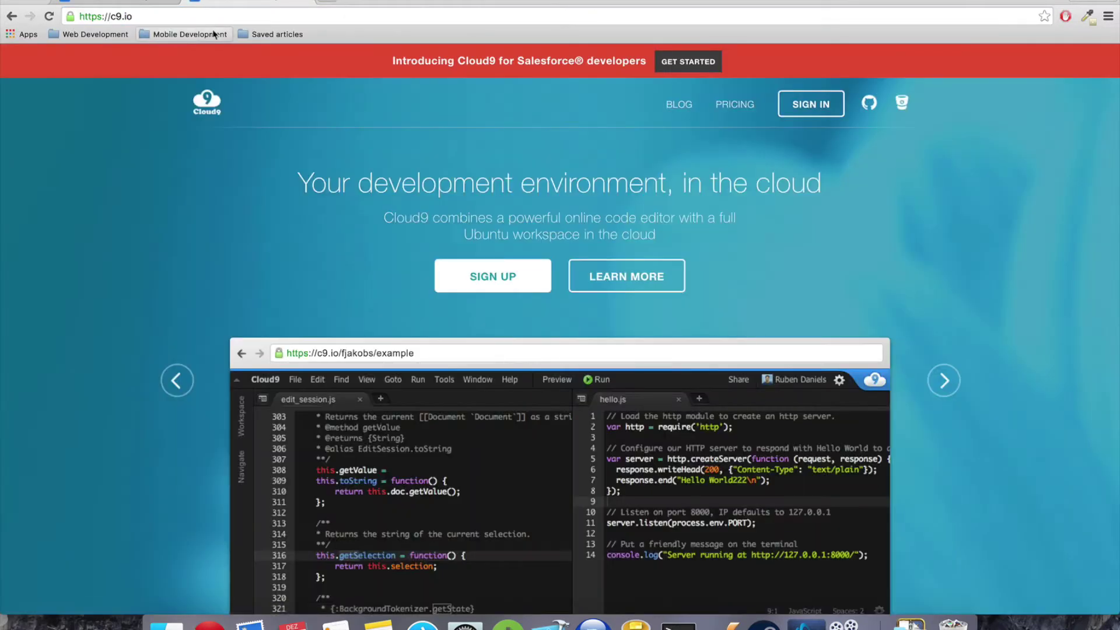
{"action": "left_click", "coordinate": [510, 290]}
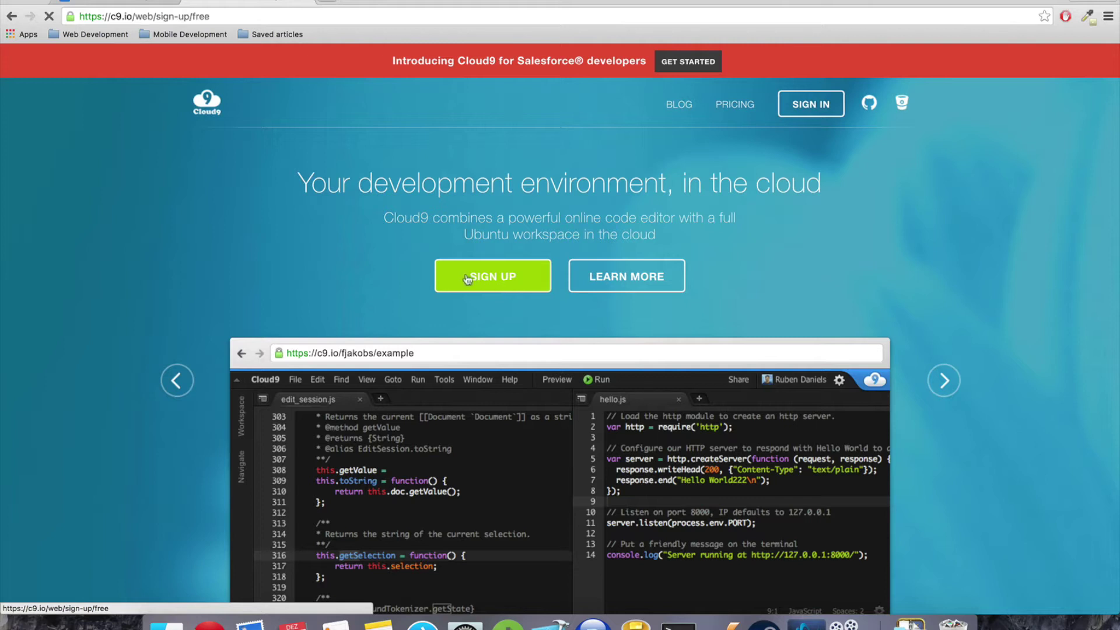
{"action": "scroll", "coordinate": [222, 246], "scroll_direction": "down", "scroll_amount": 4}
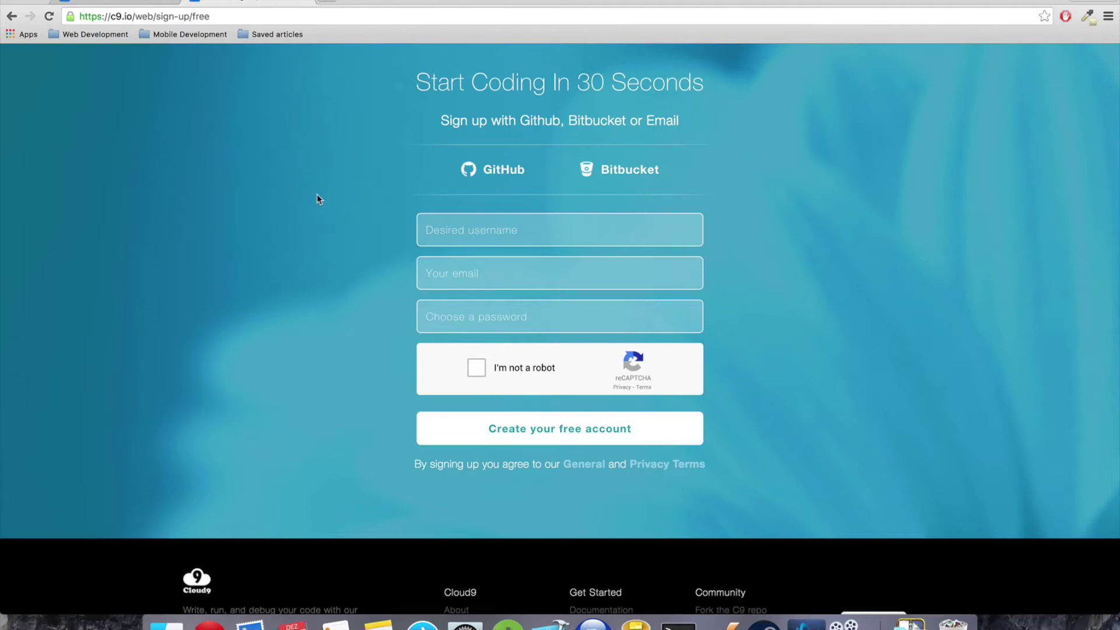
{"action": "left_click", "coordinate": [12, 16]}
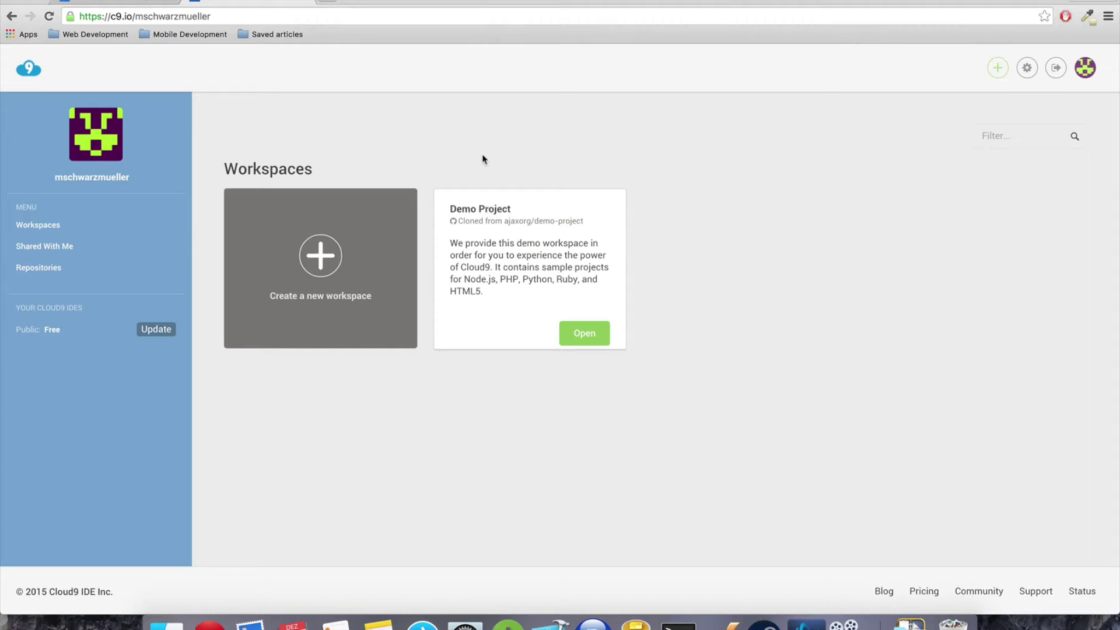
Start a new workspace named wordpress-basics, described as 'This is the wordpress basics course'
{"action": "left_click", "coordinate": [322, 273]}
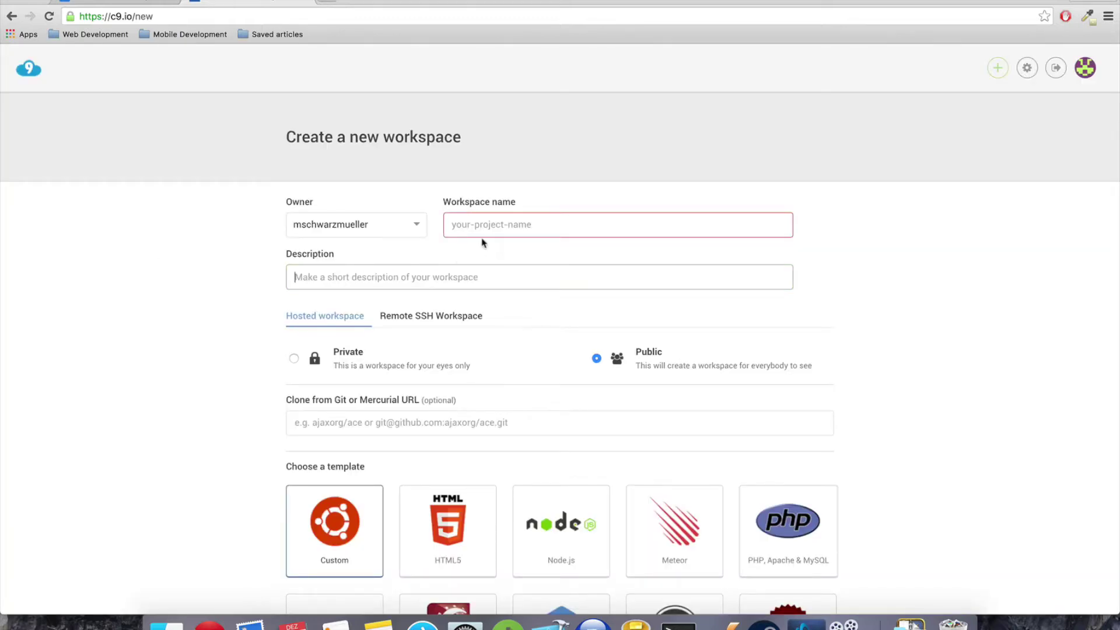
{"action": "left_click", "coordinate": [482, 222]}
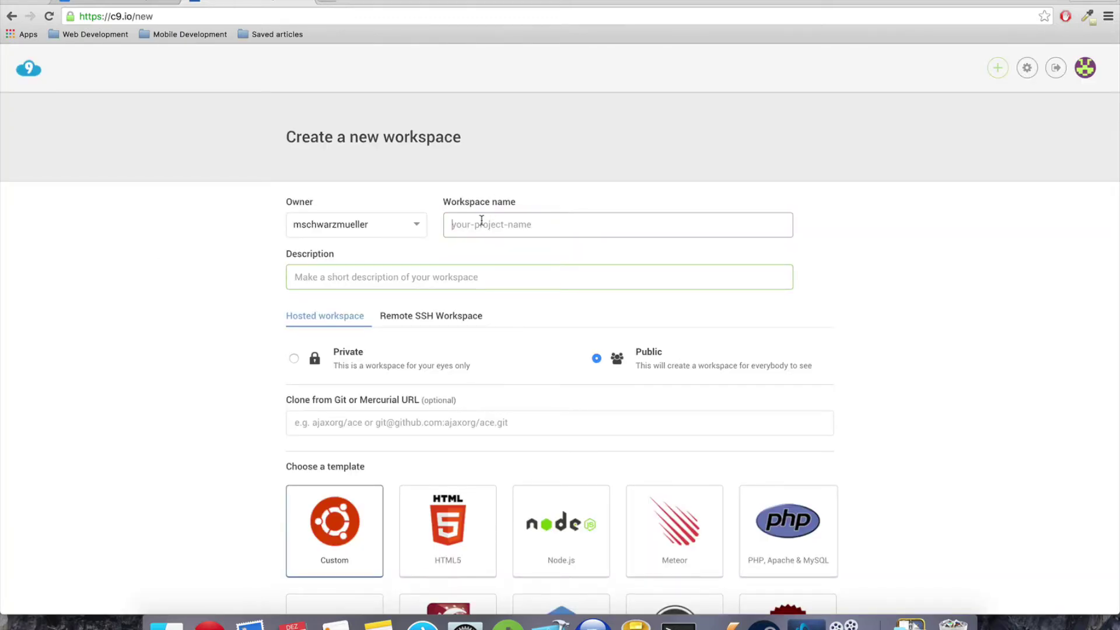
{"action": "type", "text": "wordpress-basics"}
{"action": "key", "text": "Tab"}
{"action": "type", "text": "This a"}
{"action": "key", "text": "BackSpace"}
{"action": "type", "text": "i"}
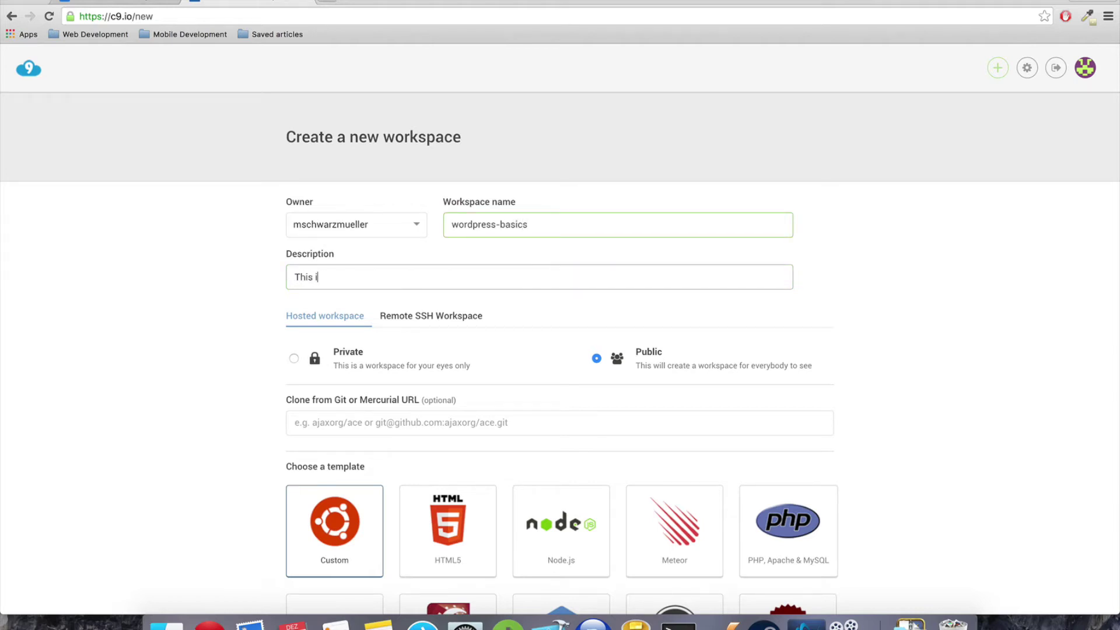
{"action": "type", "text": "s the wordpress basics course"}
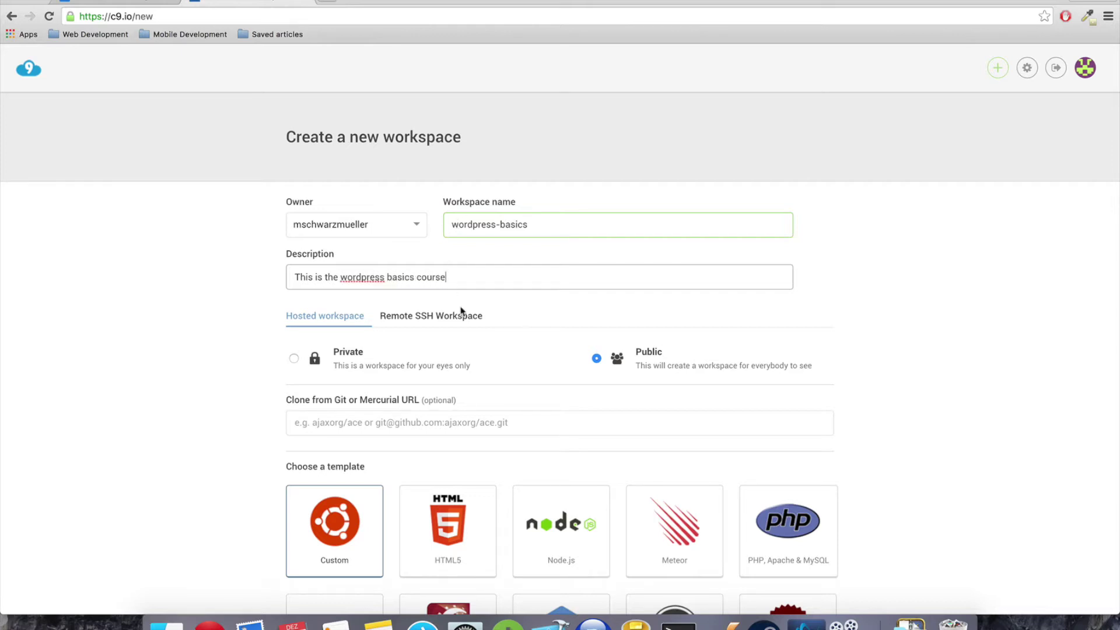
Make the workspace private, choose the Wordpress template, and create it
{"action": "left_click", "coordinate": [295, 363]}
{"action": "scroll", "coordinate": [394, 339], "scroll_direction": "down", "scroll_amount": 2}
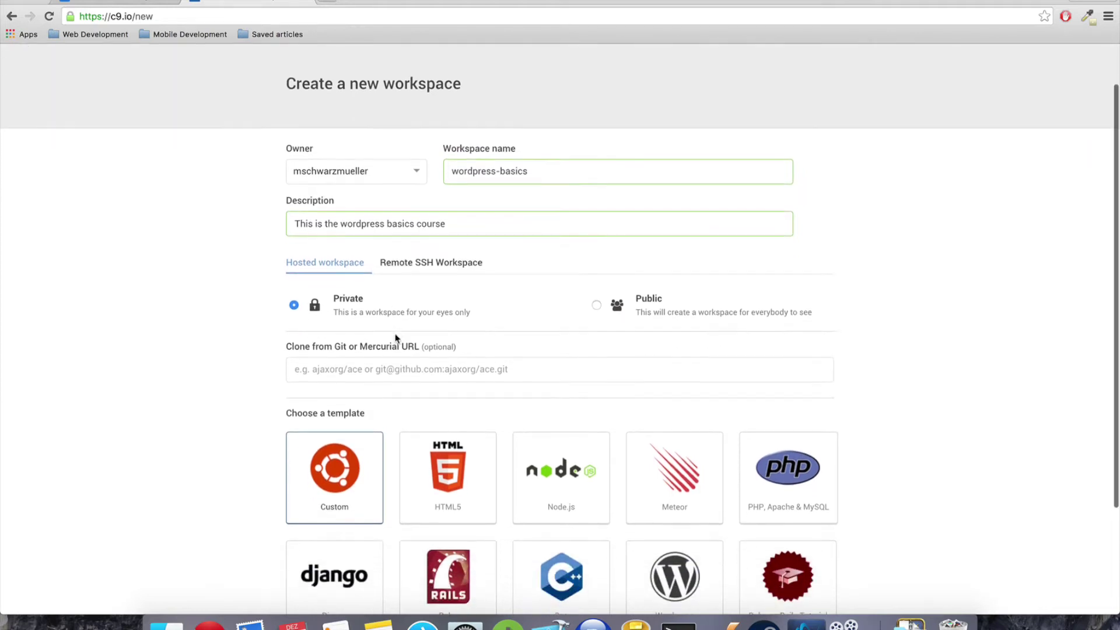
{"action": "scroll", "coordinate": [228, 318], "scroll_direction": "down", "scroll_amount": 1}
{"action": "scroll", "coordinate": [228, 318], "scroll_direction": "down", "scroll_amount": 1}
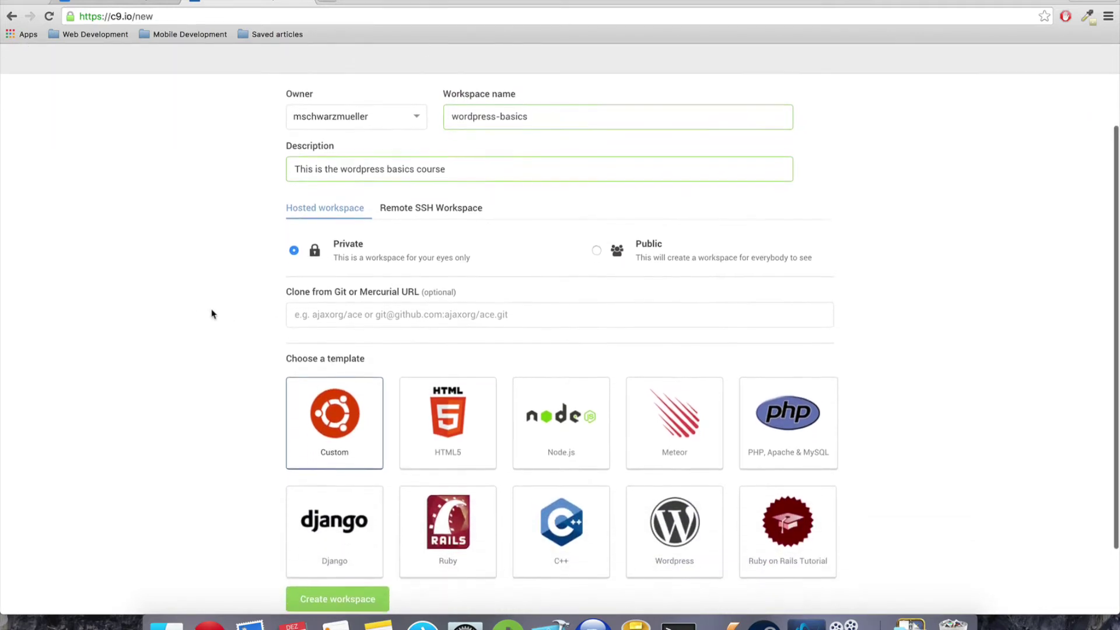
{"action": "scroll", "coordinate": [274, 308], "scroll_direction": "down", "scroll_amount": 2}
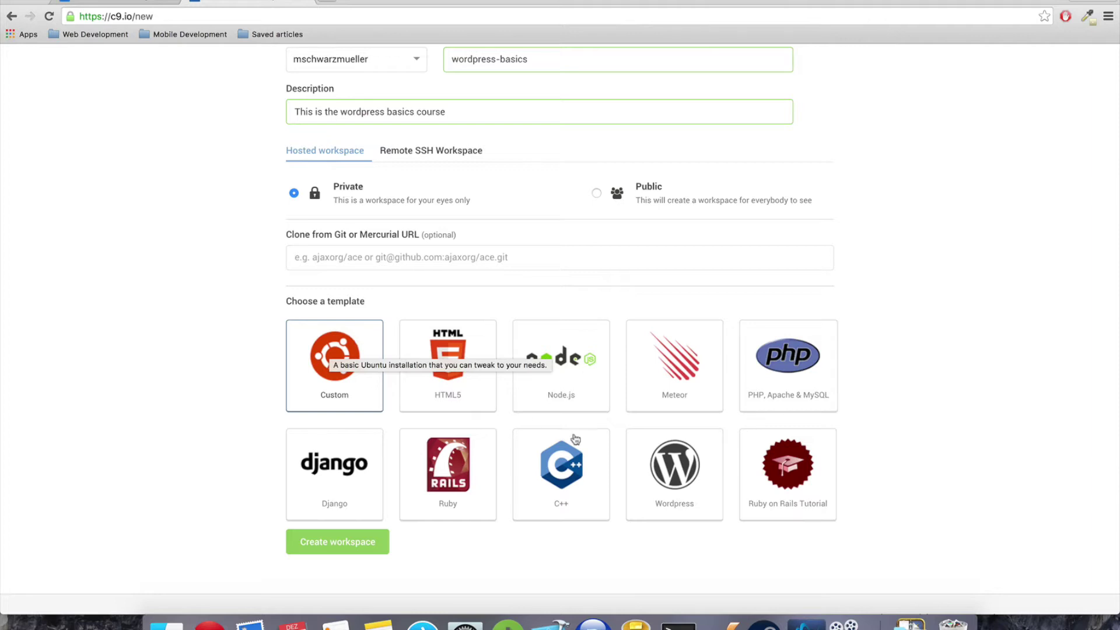
{"action": "left_click", "coordinate": [665, 458]}
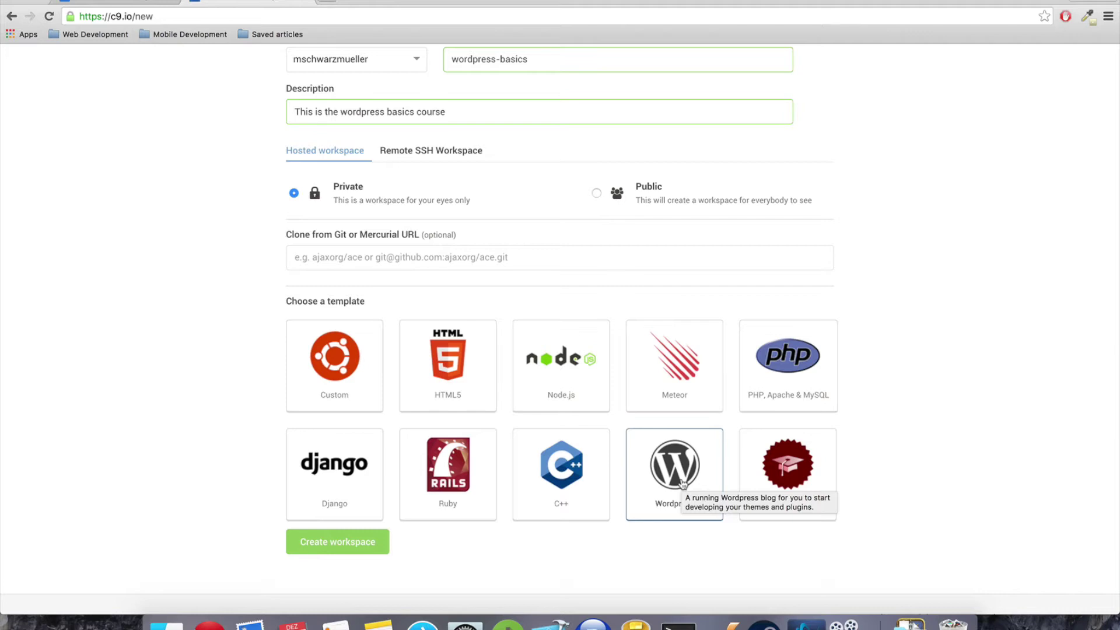
{"action": "left_click", "coordinate": [357, 548]}
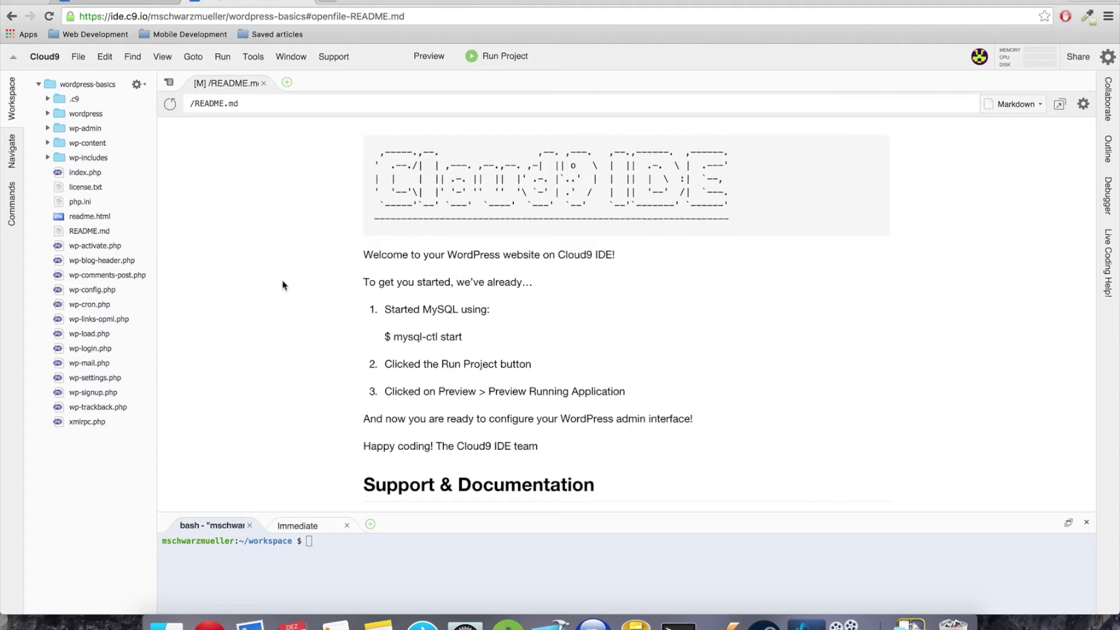
Close the README, run the project, and open the served site URL in the preview pane
{"action": "scroll", "coordinate": [287, 282], "scroll_direction": "down", "scroll_amount": 2}
{"action": "left_click", "coordinate": [263, 83]}
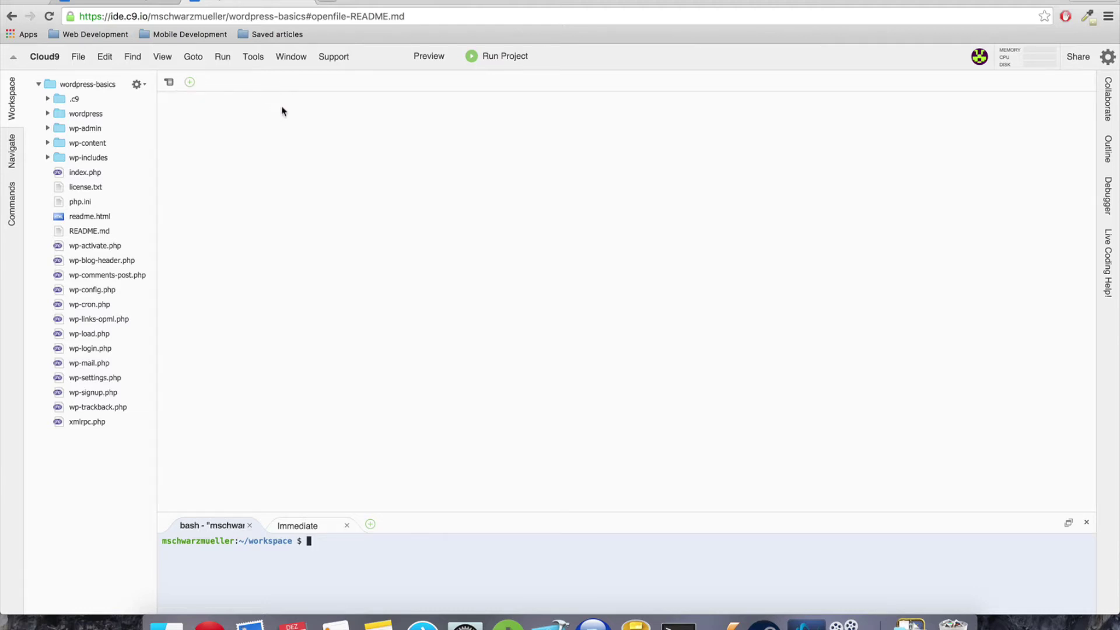
{"action": "left_click", "coordinate": [505, 57]}
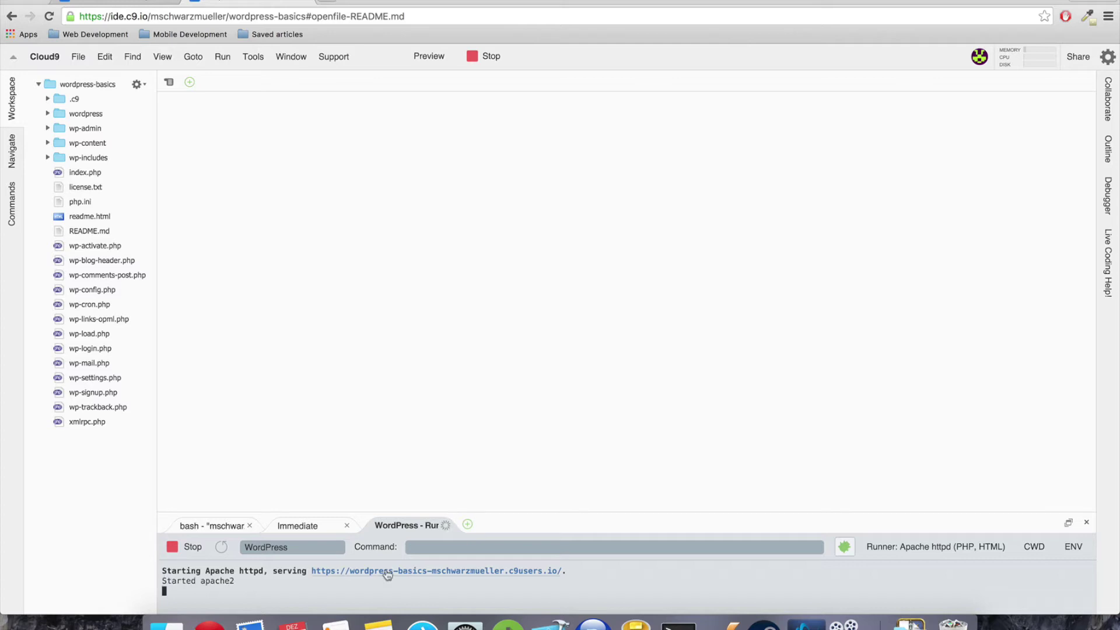
{"action": "left_click", "coordinate": [387, 574]}
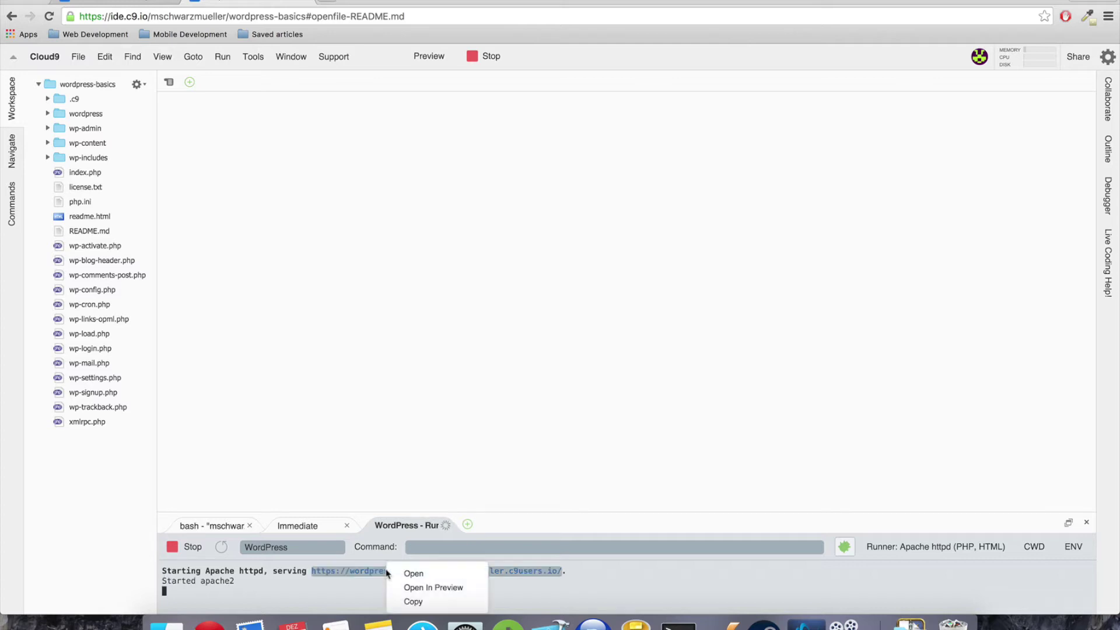
{"action": "left_click", "coordinate": [413, 587]}
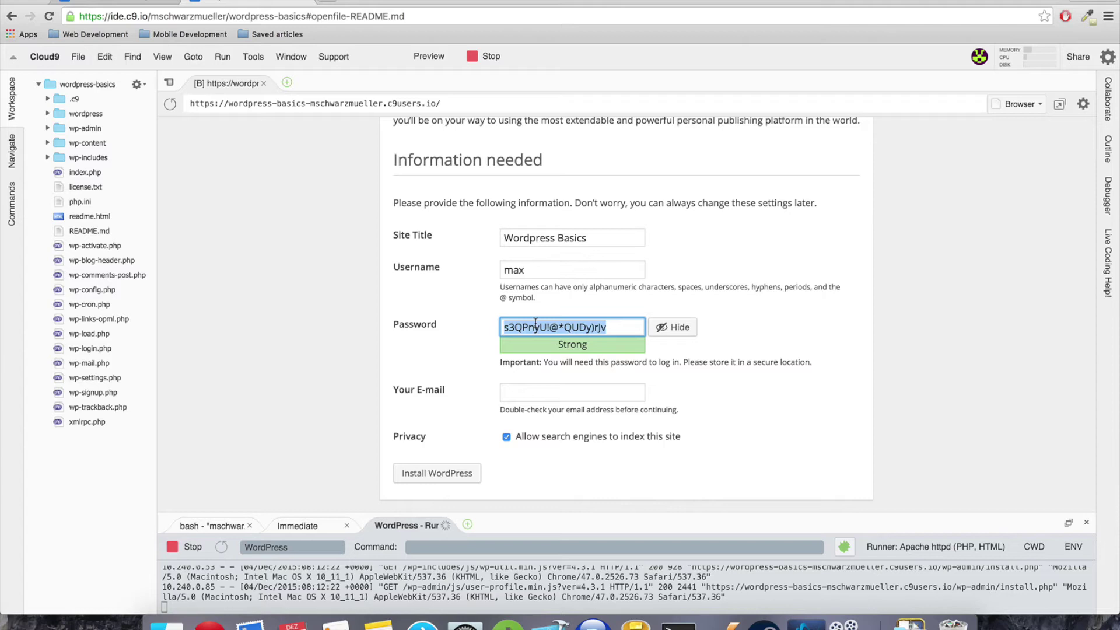
Complete the admin password and install WordPress for the Wordpress Basics site
{"action": "type", "text": "123"}
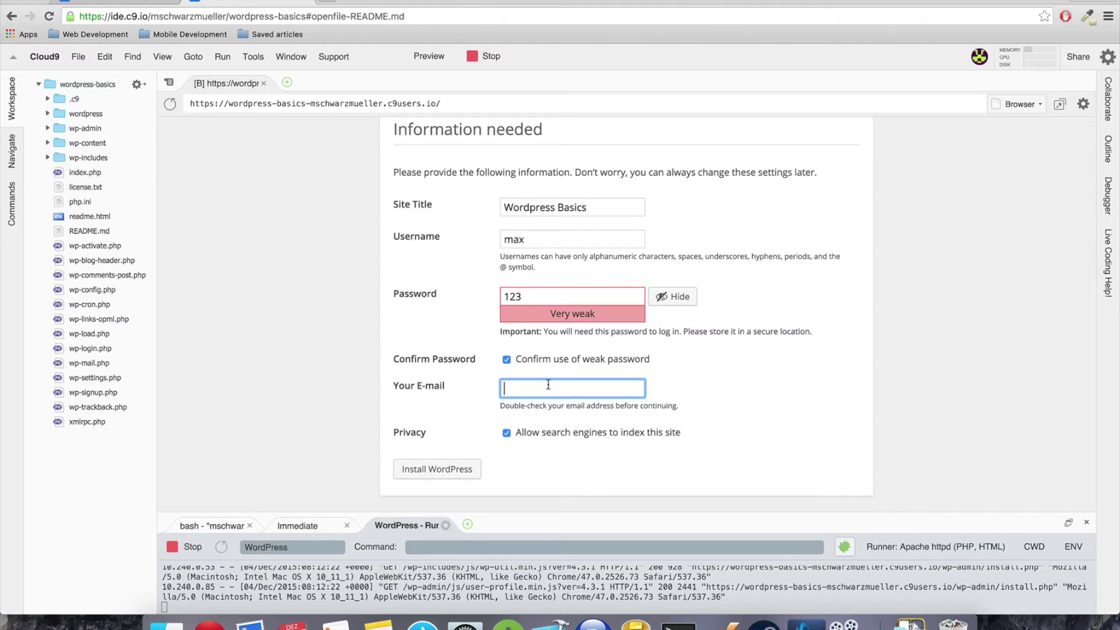
{"action": "left_click", "coordinate": [439, 462]}
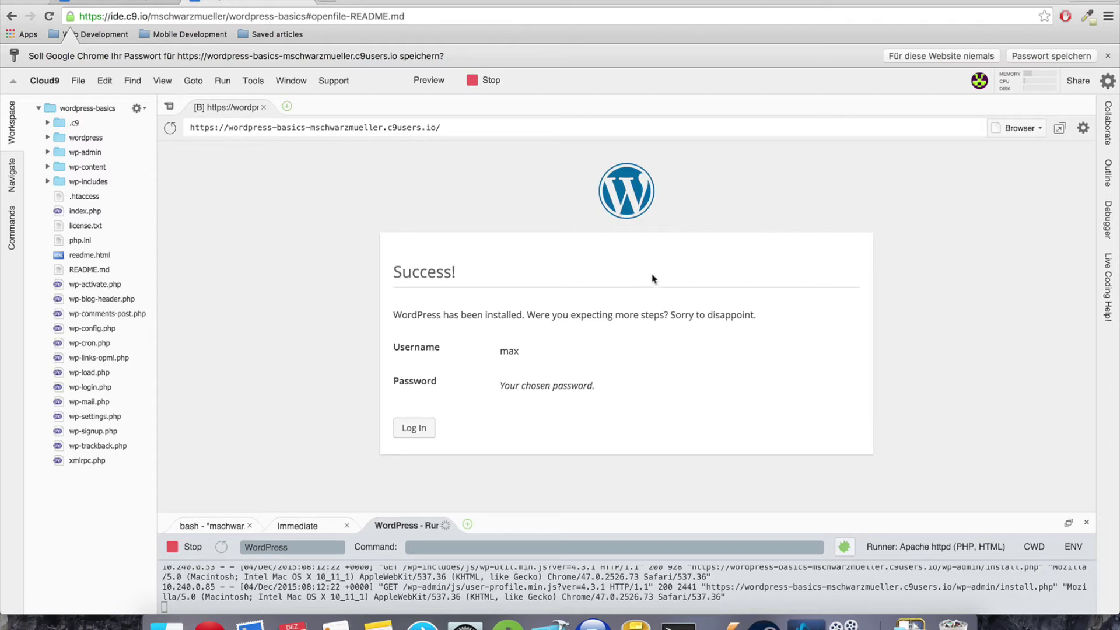
Log in with the admin username and password, dismissing Chrome's save-password prompt
{"action": "left_click", "coordinate": [413, 431]}
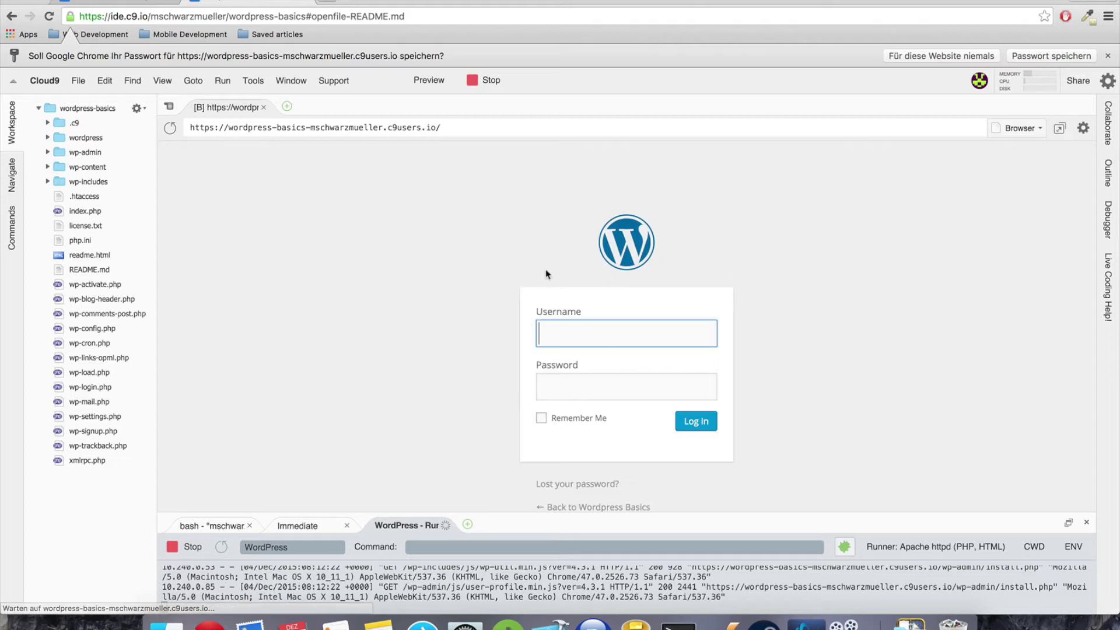
{"action": "type", "text": "max"}
{"action": "key", "text": "Tab"}
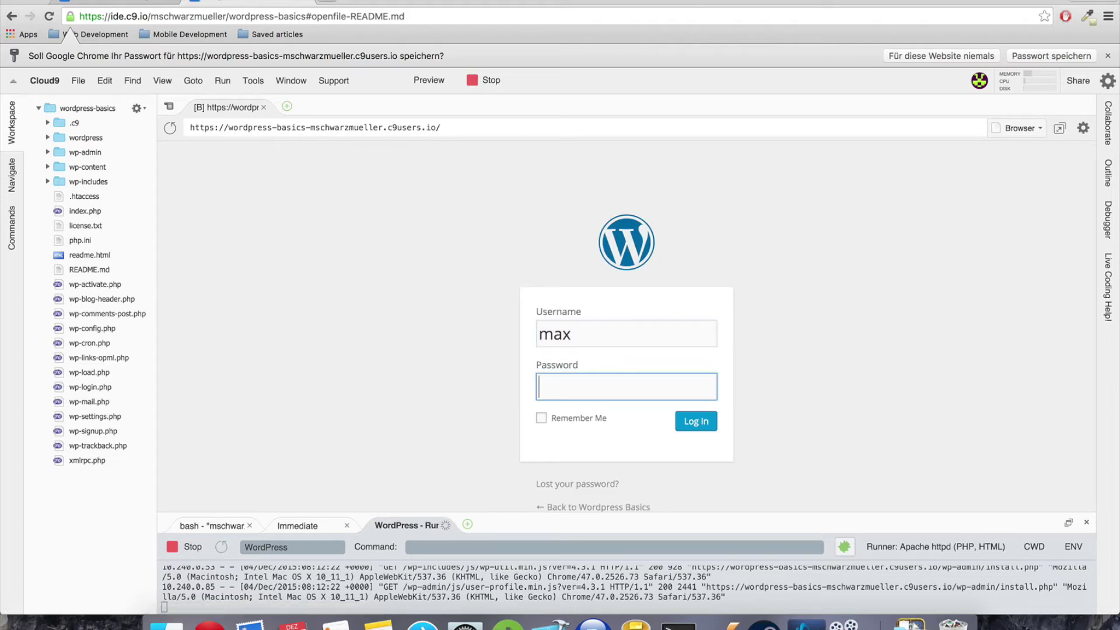
{"action": "type", "text": "•••"}
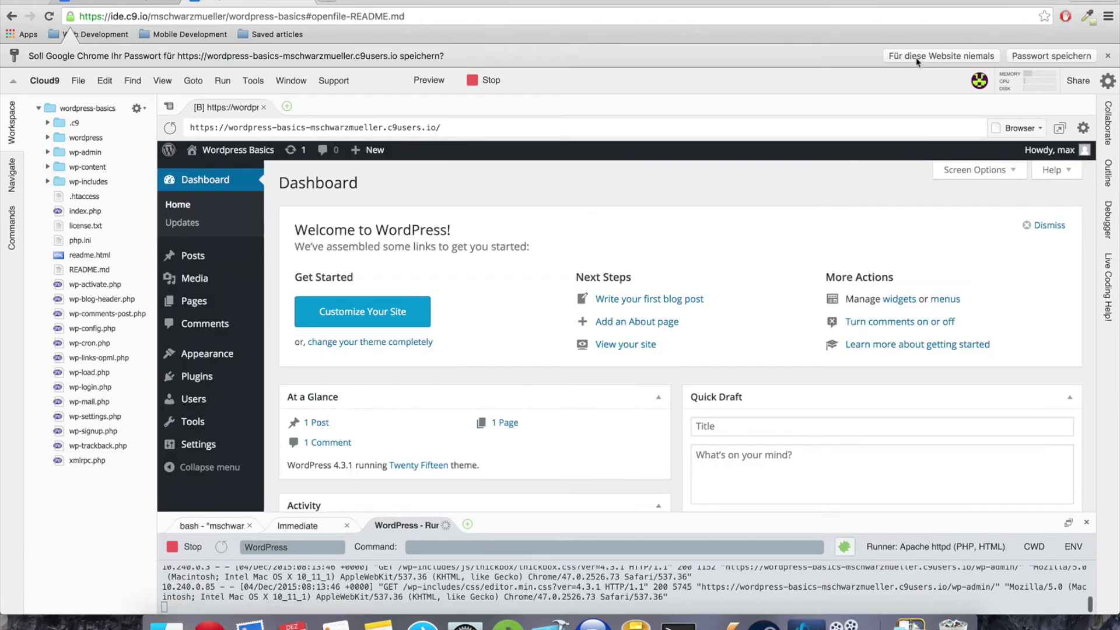
{"action": "left_click", "coordinate": [916, 57]}
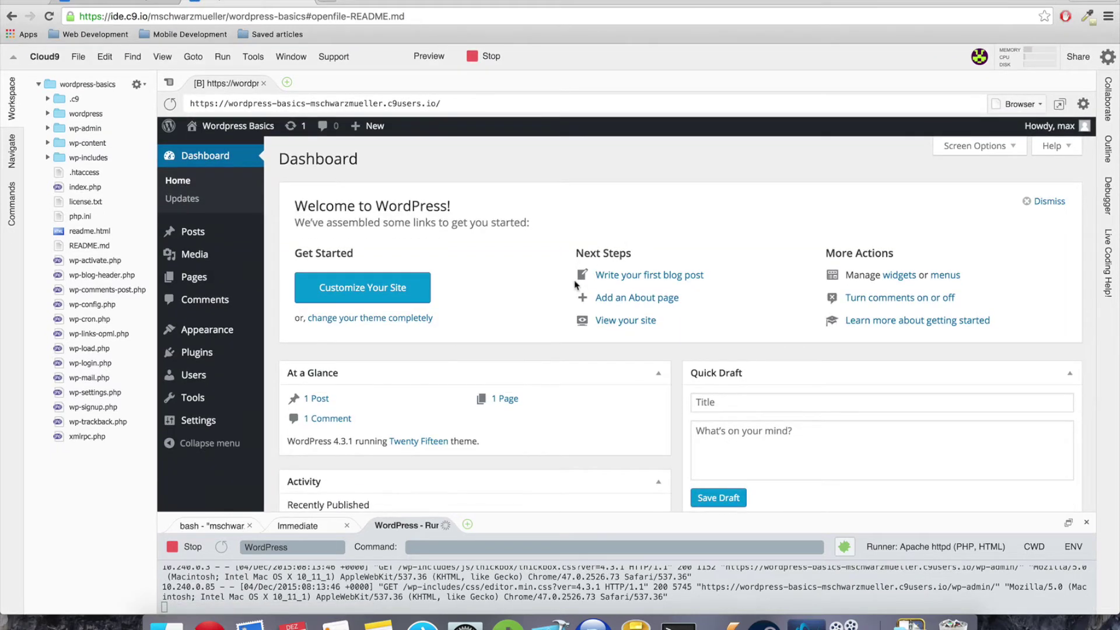
{"action": "scroll", "coordinate": [575, 286], "scroll_direction": "down", "scroll_amount": 2}
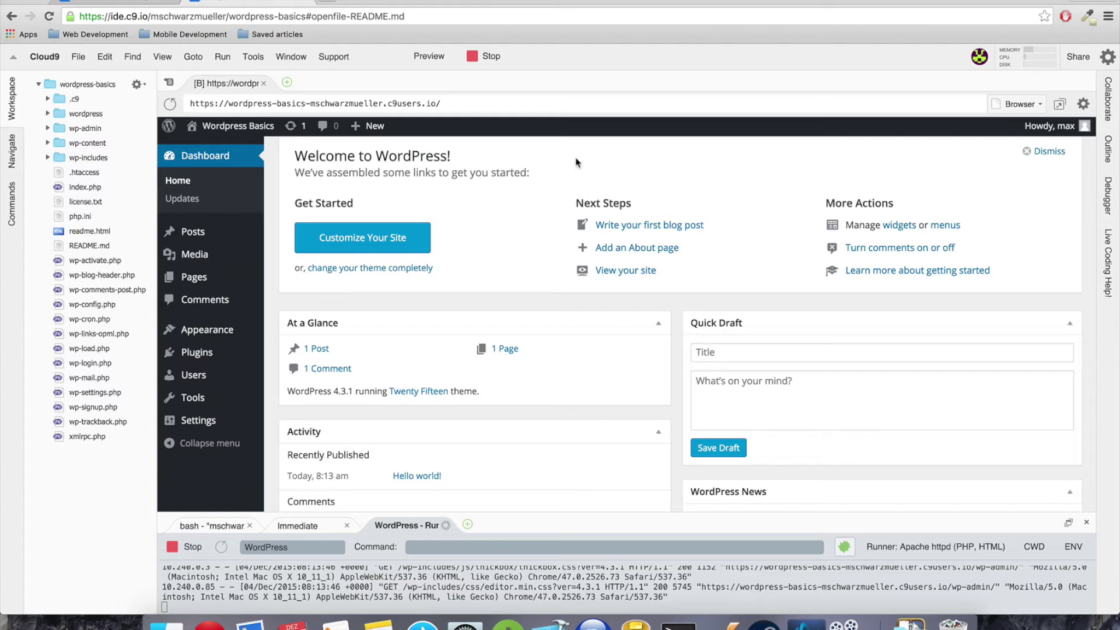
Open the preview in a full browser tab and go to the admin Dashboard
{"action": "left_click", "coordinate": [1059, 104]}
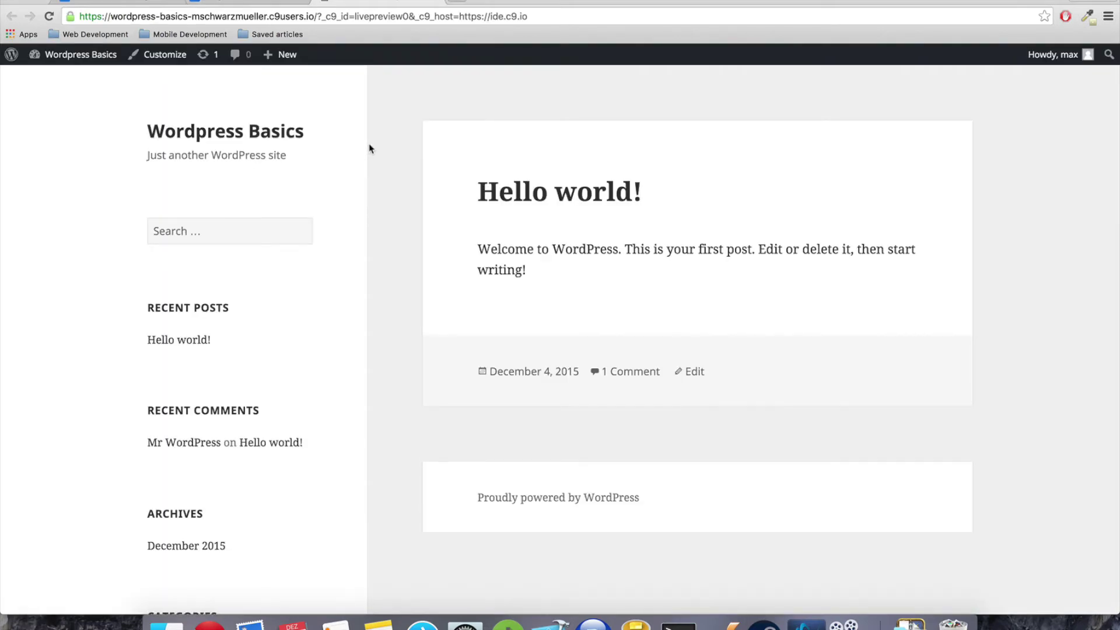
{"action": "scroll", "coordinate": [372, 152], "scroll_direction": "down", "scroll_amount": 3}
{"action": "scroll", "coordinate": [373, 153], "scroll_direction": "up", "scroll_amount": 3}
{"action": "scroll", "coordinate": [377, 157], "scroll_direction": "down", "scroll_amount": 3}
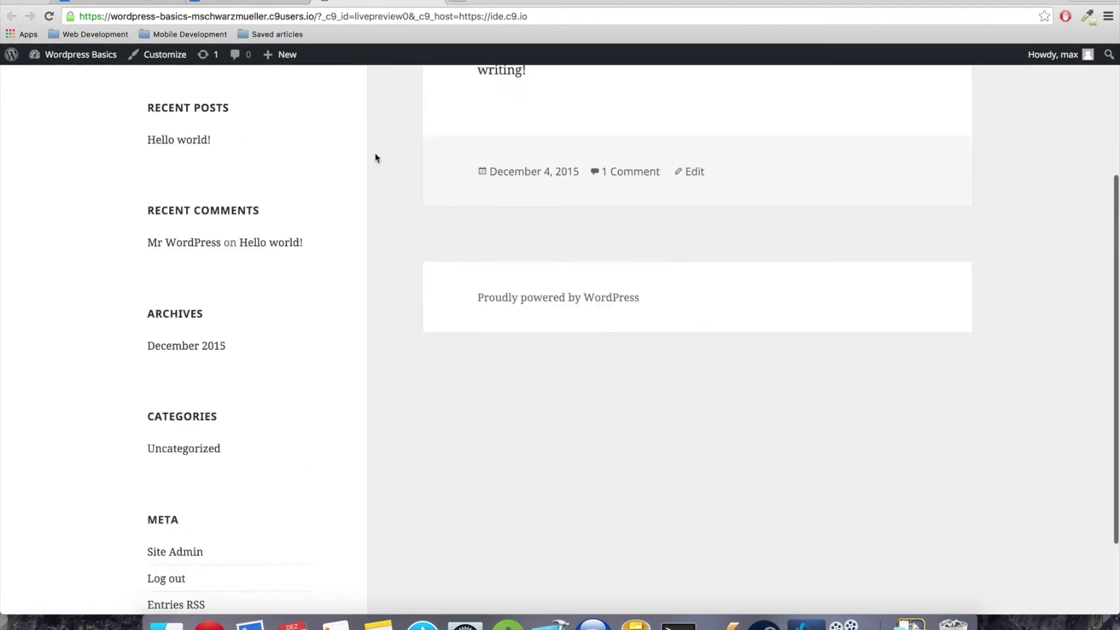
{"action": "scroll", "coordinate": [377, 157], "scroll_direction": "down", "scroll_amount": 2}
{"action": "scroll", "coordinate": [376, 157], "scroll_direction": "up", "scroll_amount": 5}
{"action": "scroll", "coordinate": [376, 157], "scroll_direction": "down", "scroll_amount": 5}
{"action": "scroll", "coordinate": [376, 157], "scroll_direction": "up", "scroll_amount": 5}
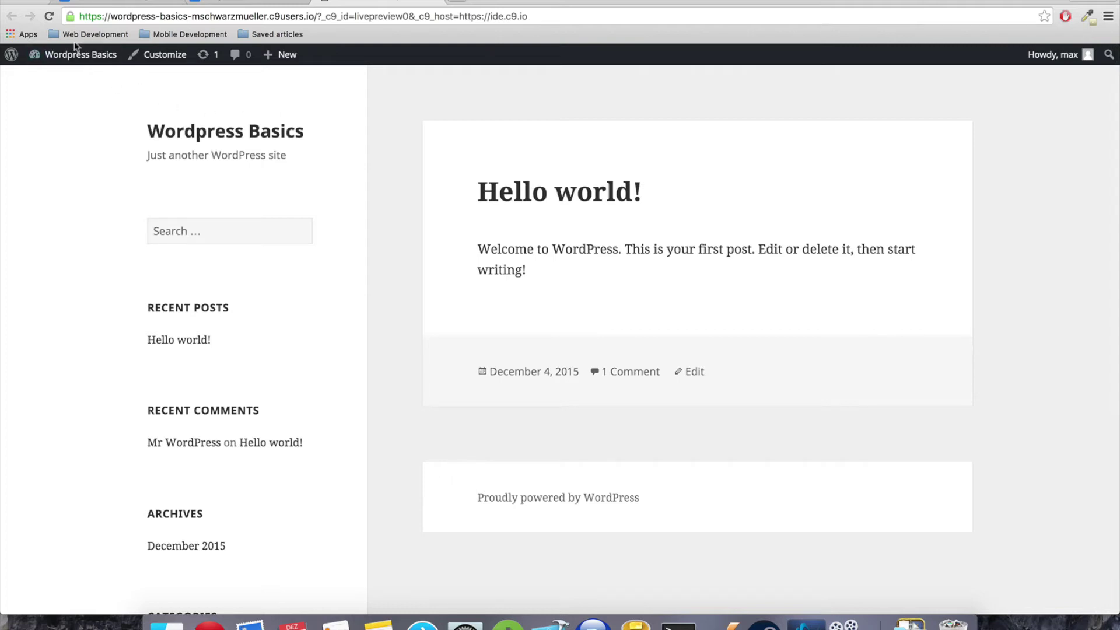
{"action": "mouse_move", "coordinate": [76, 54]}
{"action": "left_click", "coordinate": [54, 78]}
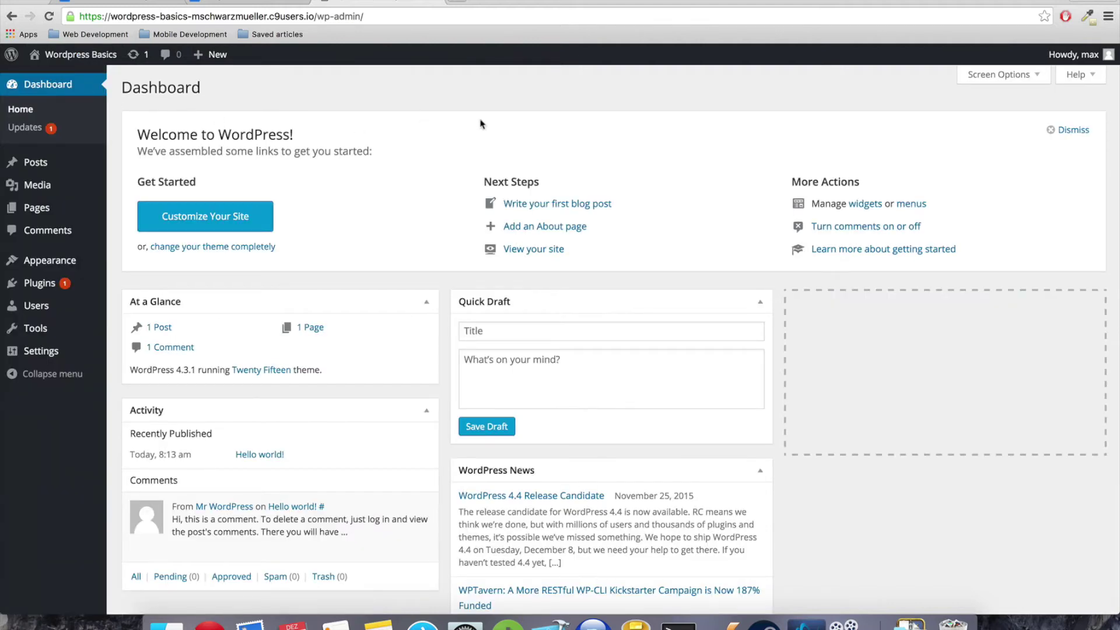
{"action": "scroll", "coordinate": [337, 288], "scroll_direction": "down", "scroll_amount": 5}
{"action": "scroll", "coordinate": [406, 262], "scroll_direction": "up", "scroll_amount": 4}
{"action": "scroll", "coordinate": [407, 262], "scroll_direction": "up", "scroll_amount": 1}
Open the public Wordpress Basics site in a new browser tab and switch to it
{"action": "right_click", "coordinate": [56, 77]}
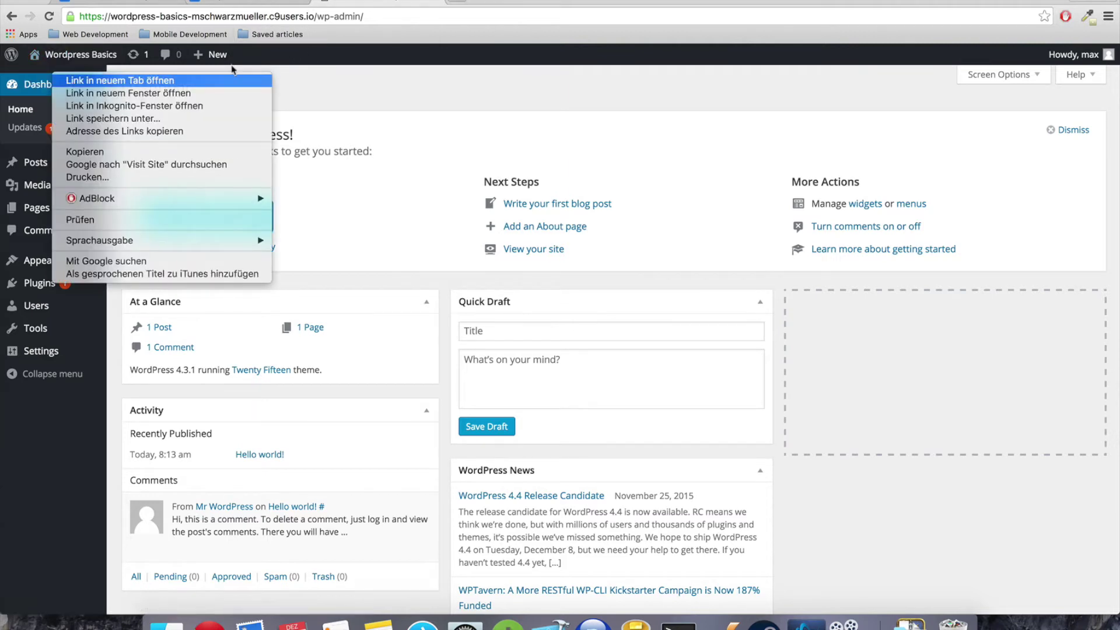
{"action": "left_click", "coordinate": [74, 76]}
{"action": "left_click", "coordinate": [475, 5]}
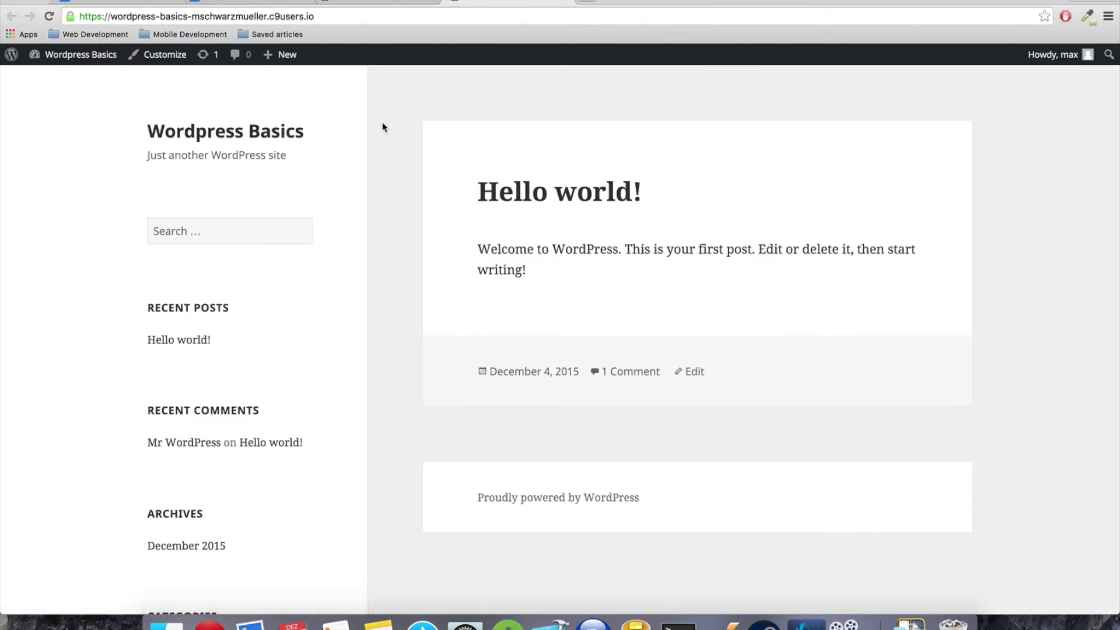
Reinstall WordPress version 4.3.1 from the Updates page
{"action": "left_click", "coordinate": [379, 3]}
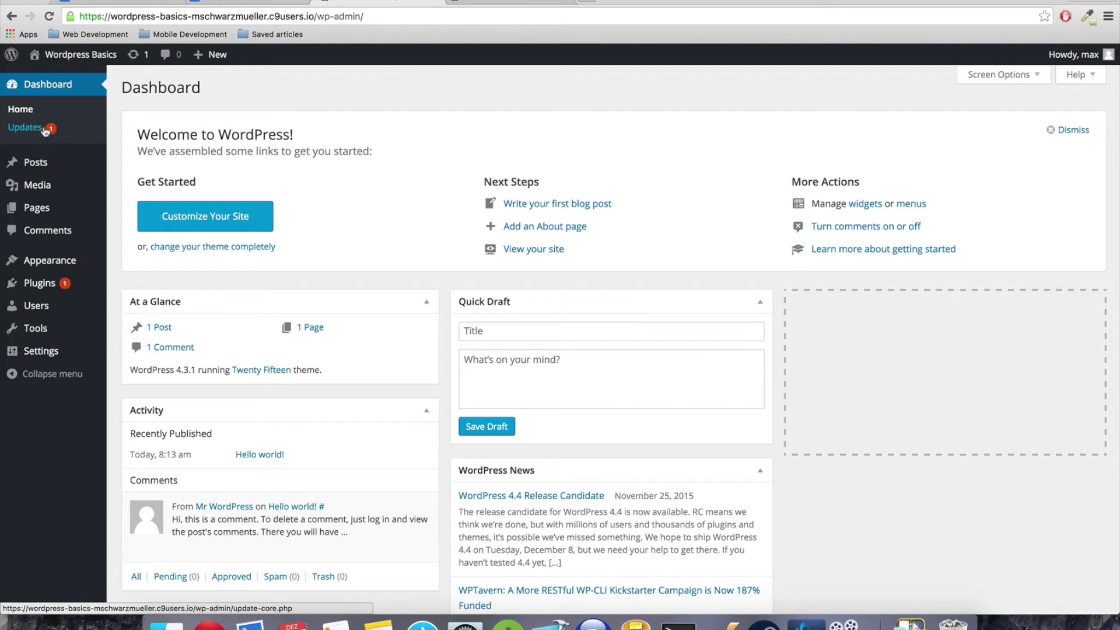
{"action": "left_click", "coordinate": [42, 134]}
{"action": "left_click", "coordinate": [42, 134]}
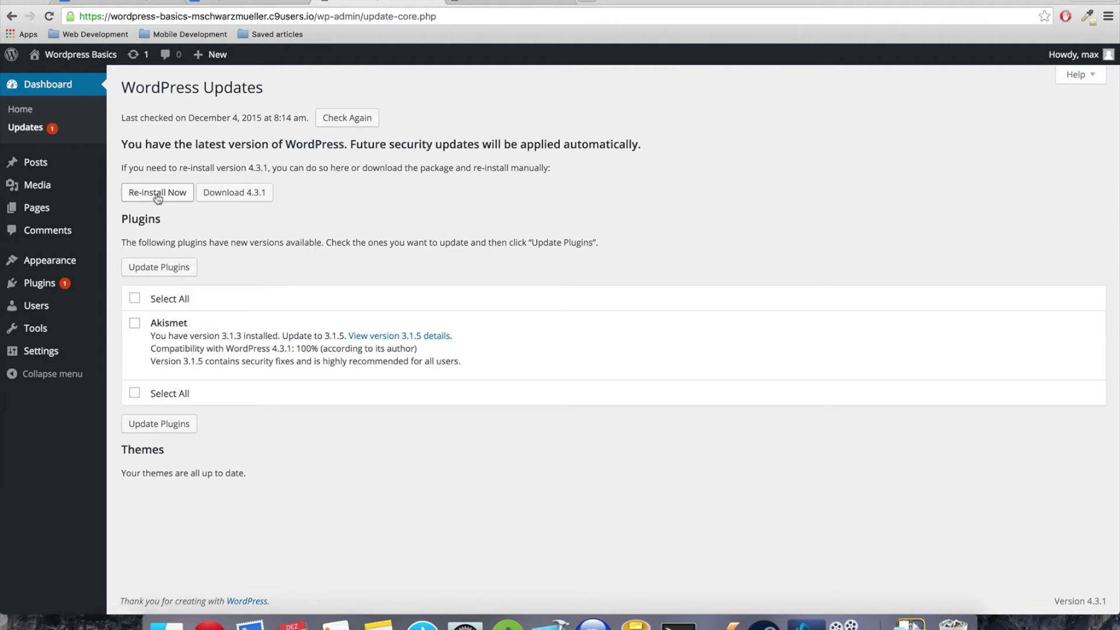
{"action": "left_click", "coordinate": [128, 196]}
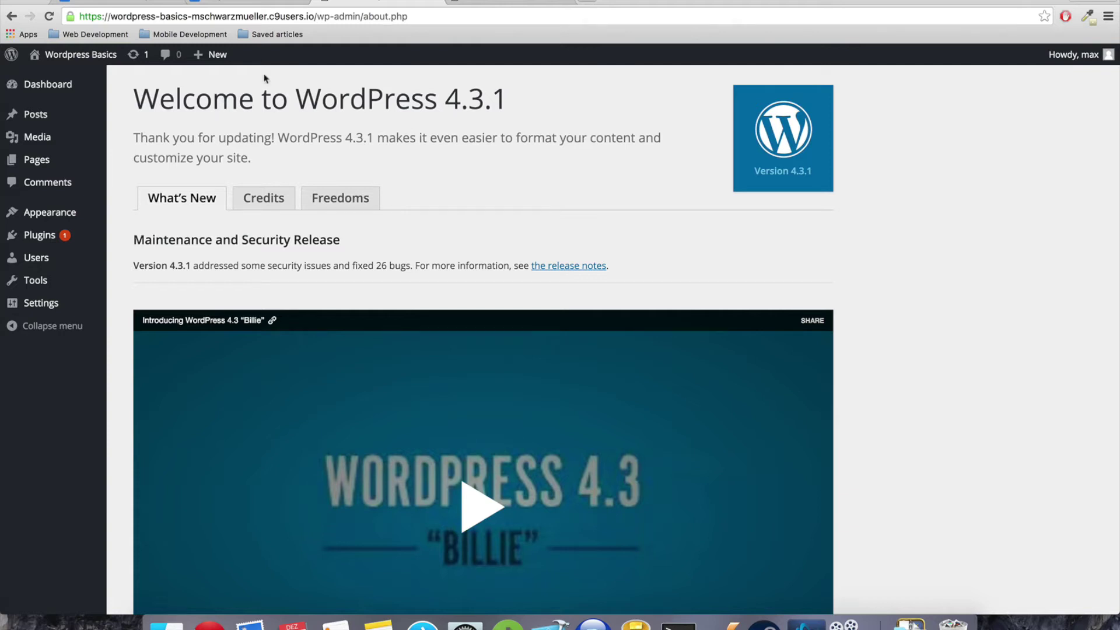
Update the Akismet plugin from Updates and return to the Dashboard
{"action": "left_click", "coordinate": [42, 85]}
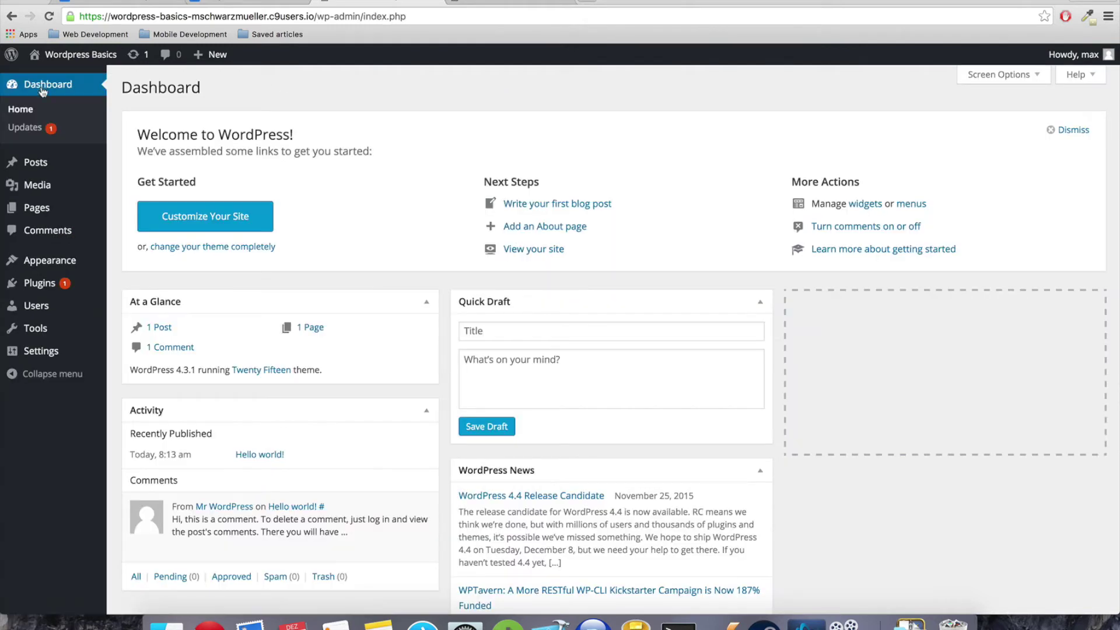
{"action": "left_click", "coordinate": [39, 137]}
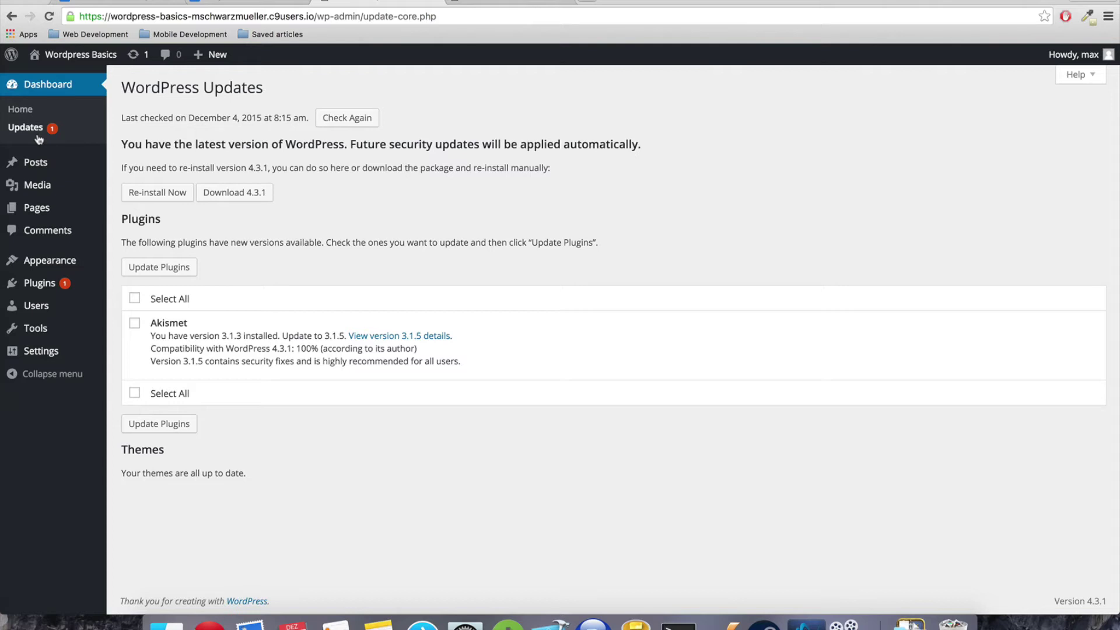
{"action": "left_click", "coordinate": [134, 323]}
{"action": "left_click", "coordinate": [175, 422]}
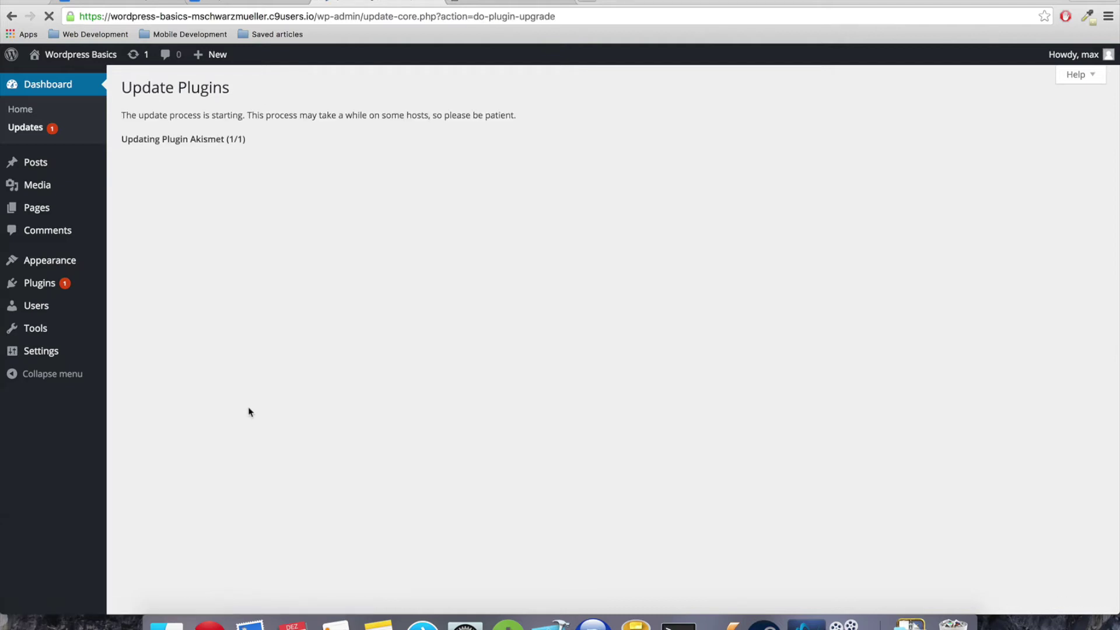
{"action": "left_click", "coordinate": [68, 87]}
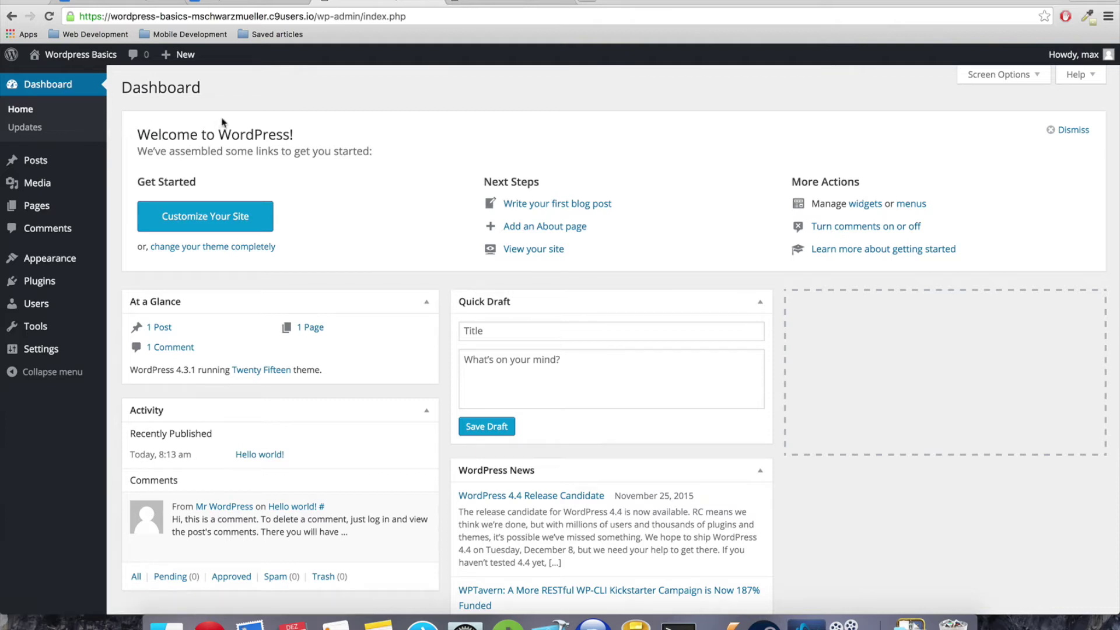
{"action": "scroll", "coordinate": [222, 122], "scroll_direction": "down", "scroll_amount": 1}
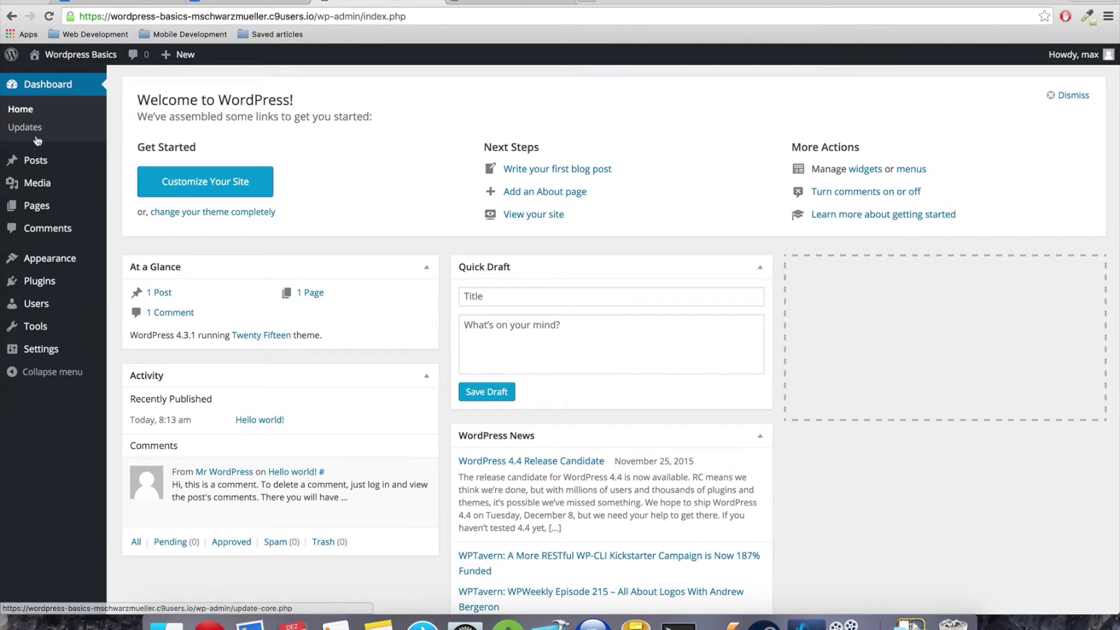
{"action": "mouse_move", "coordinate": [36, 205]}
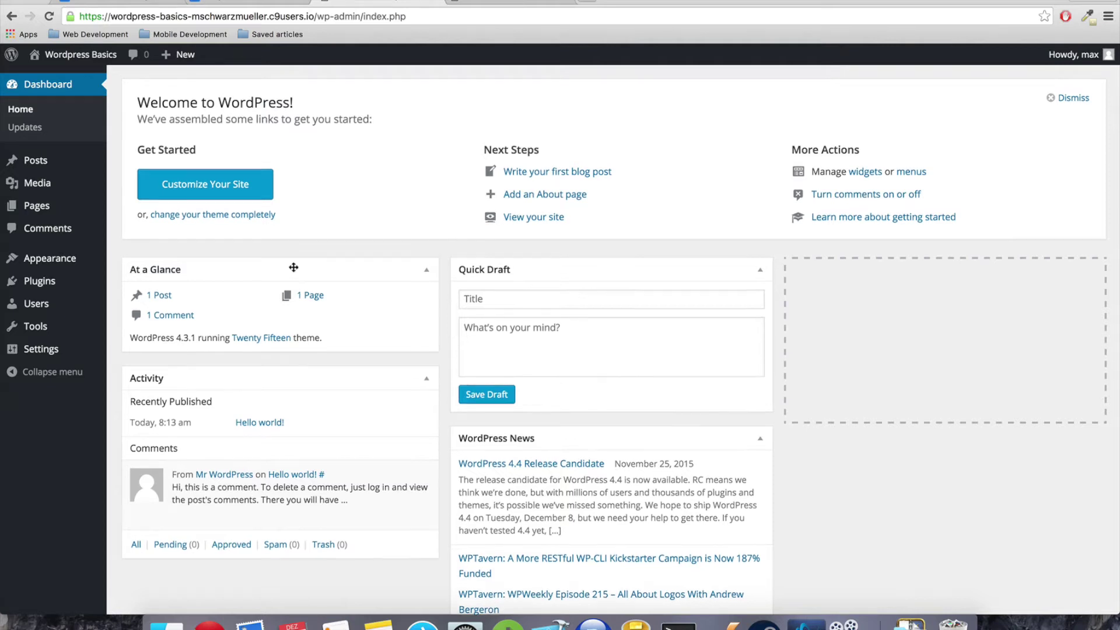
{"action": "scroll", "coordinate": [295, 273], "scroll_direction": "up", "scroll_amount": 1}
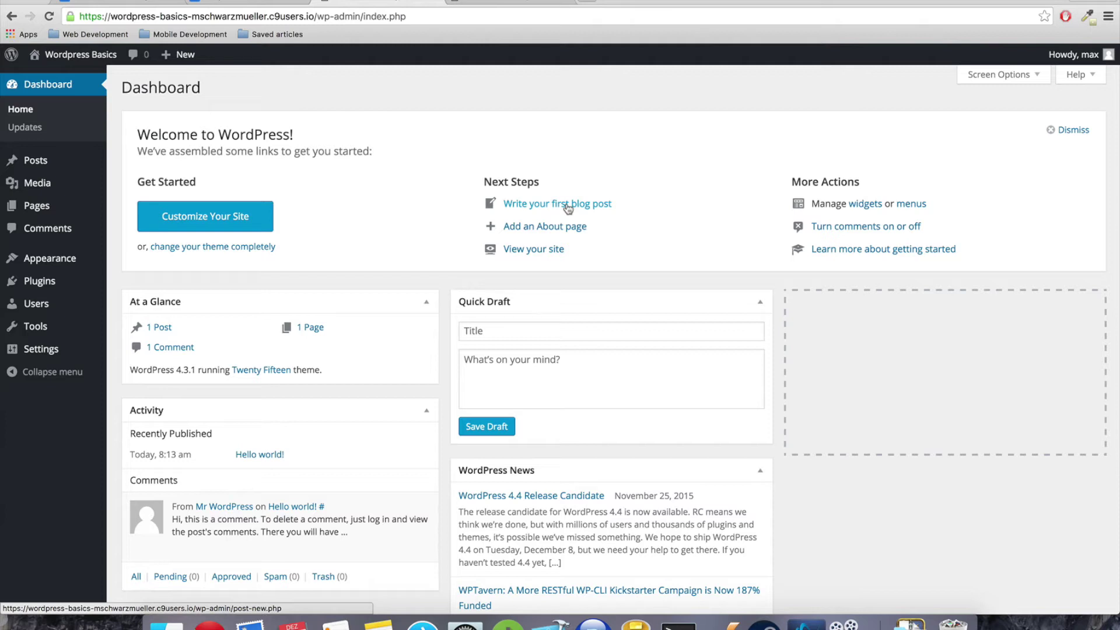
{"action": "left_click", "coordinate": [163, 330]}
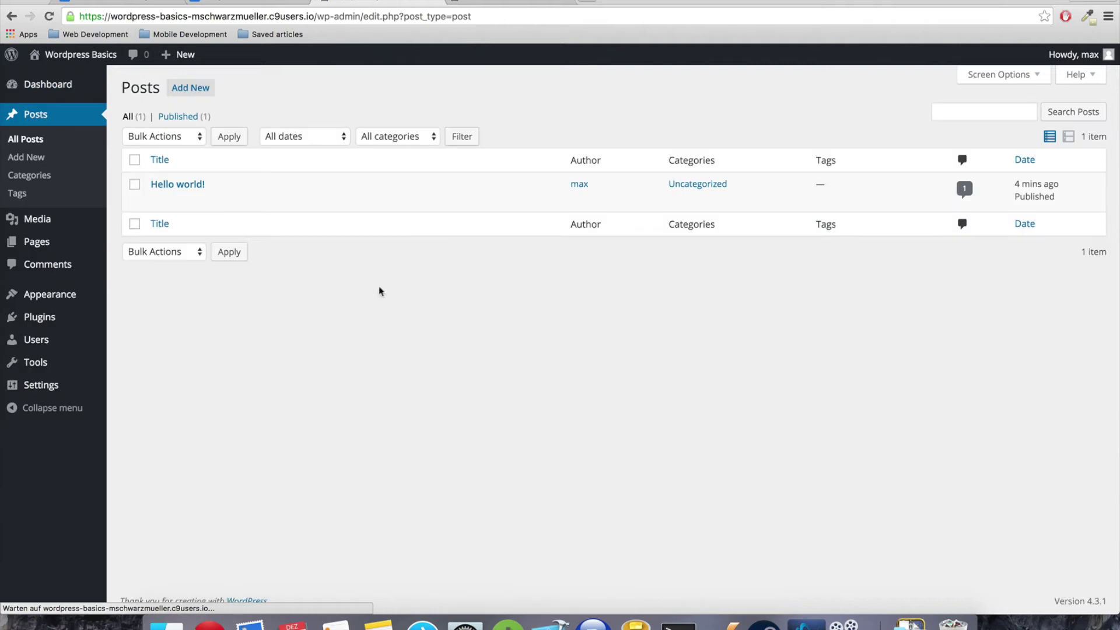
Glance at the public site tab, then go from Dashboard to All Posts and start a new post
{"action": "mouse_move", "coordinate": [170, 186]}
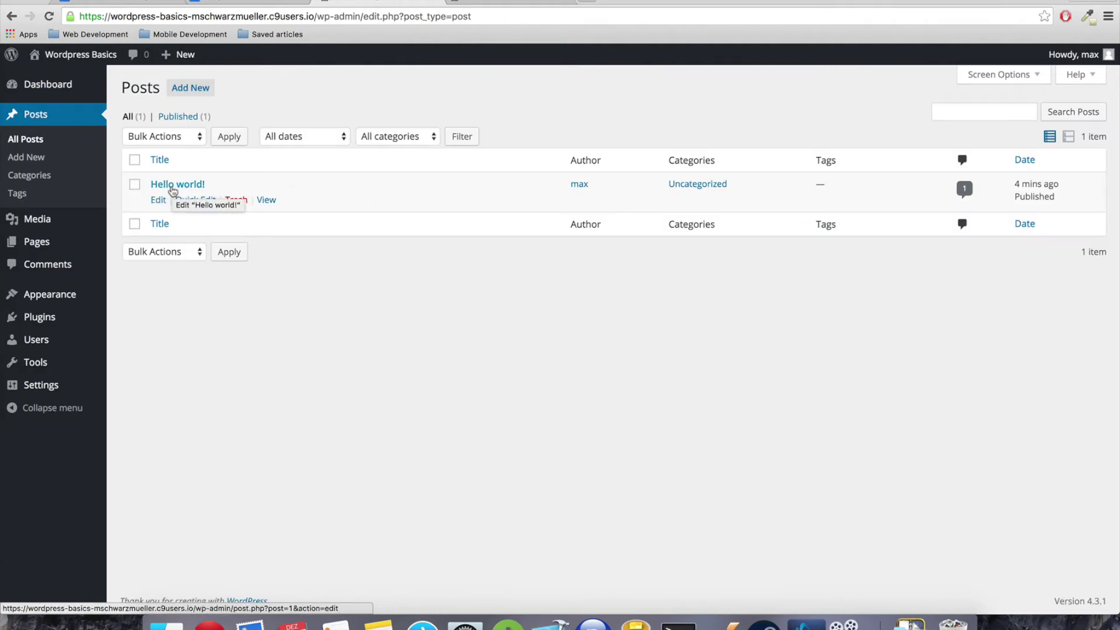
{"action": "left_click", "coordinate": [513, 2]}
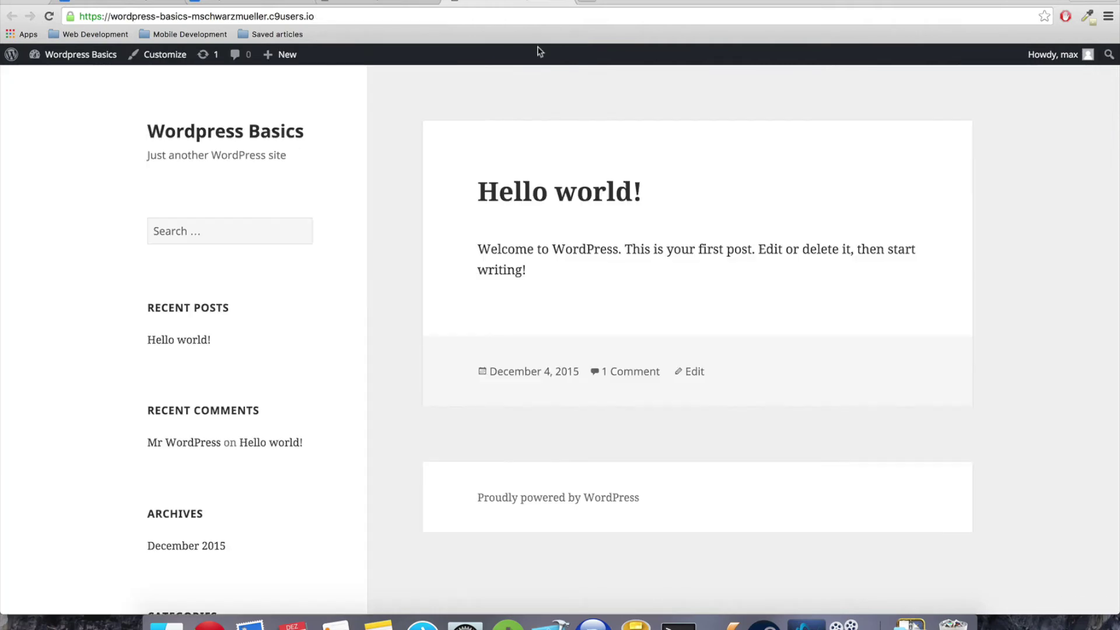
{"action": "left_click", "coordinate": [376, 2]}
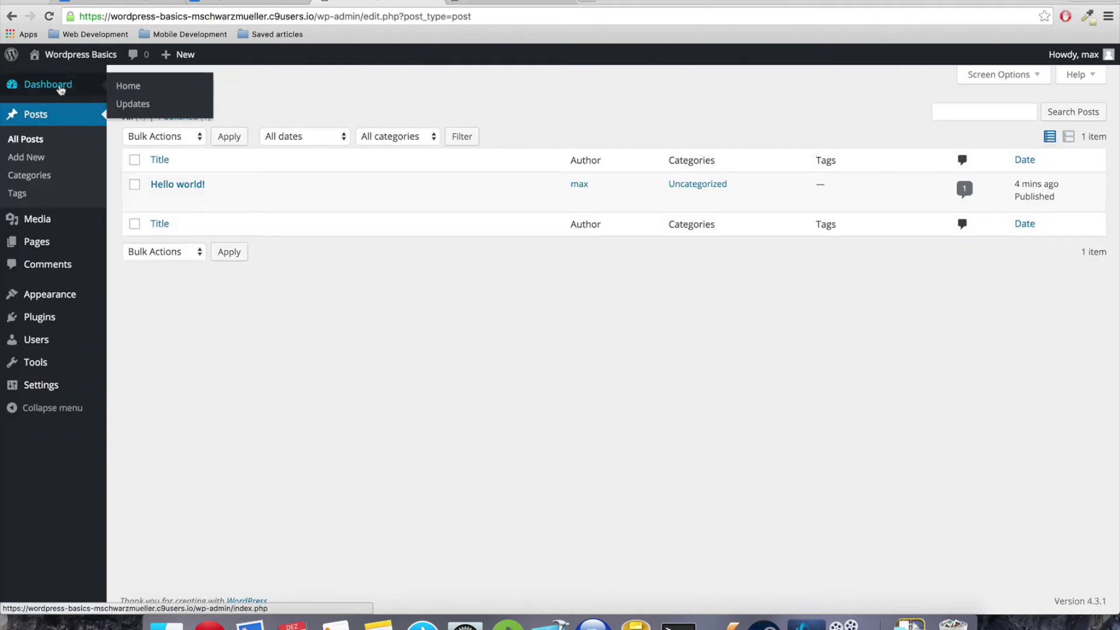
{"action": "left_click", "coordinate": [87, 87]}
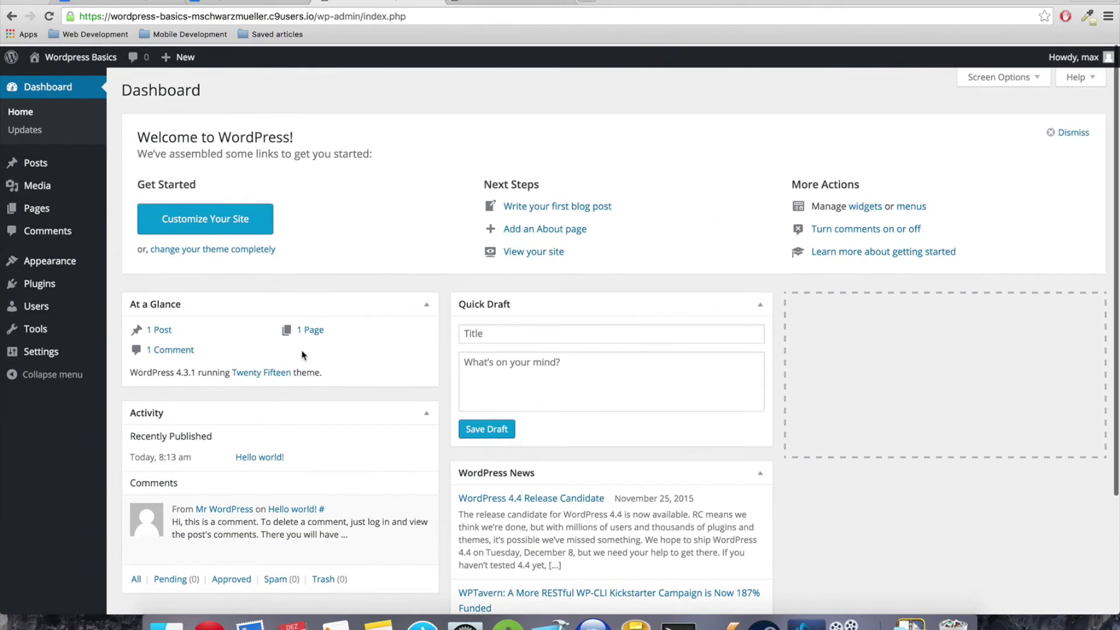
{"action": "mouse_move", "coordinate": [35, 164]}
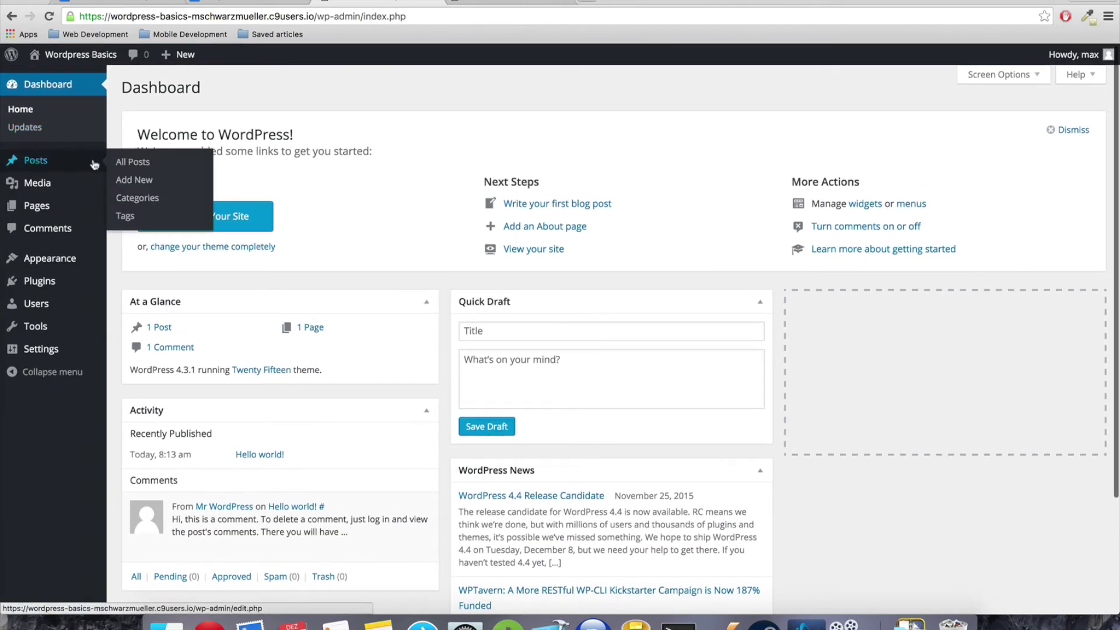
{"action": "left_click", "coordinate": [122, 161]}
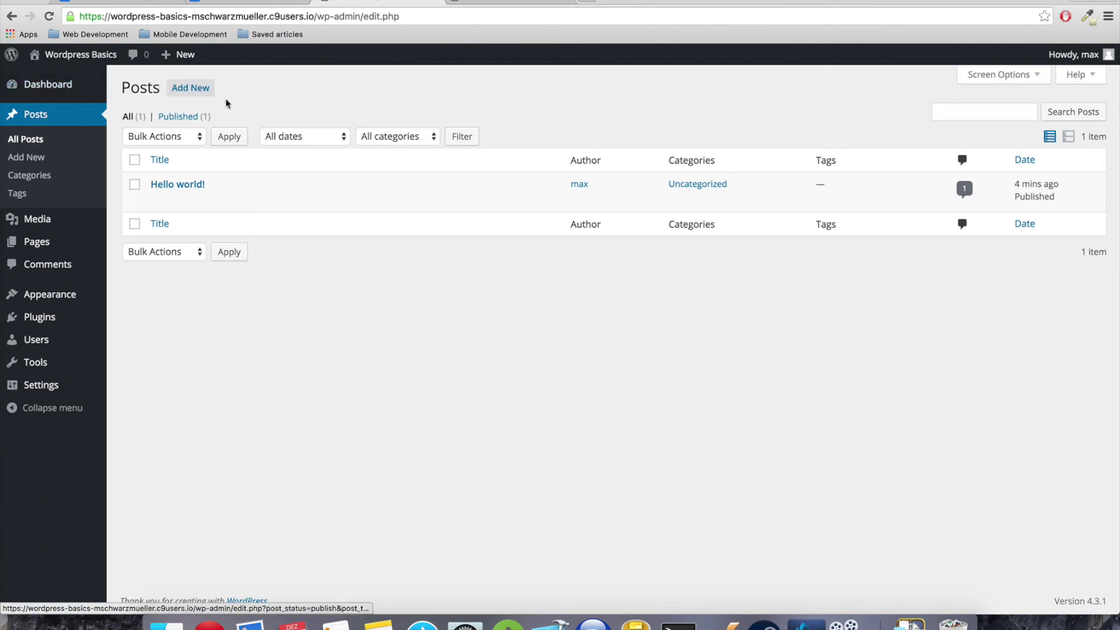
{"action": "left_click", "coordinate": [195, 91]}
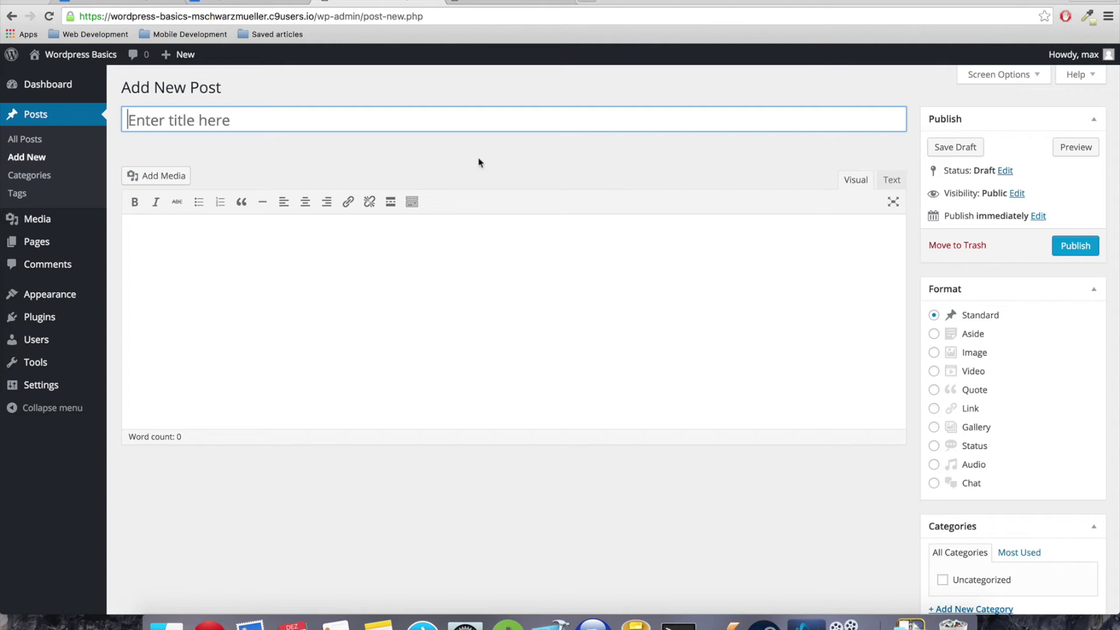
Title the post 'A Post title' with body 'The Post content. With formatting if we want to.', bolding 'formatting'
{"action": "type", "text": "A Post title"}
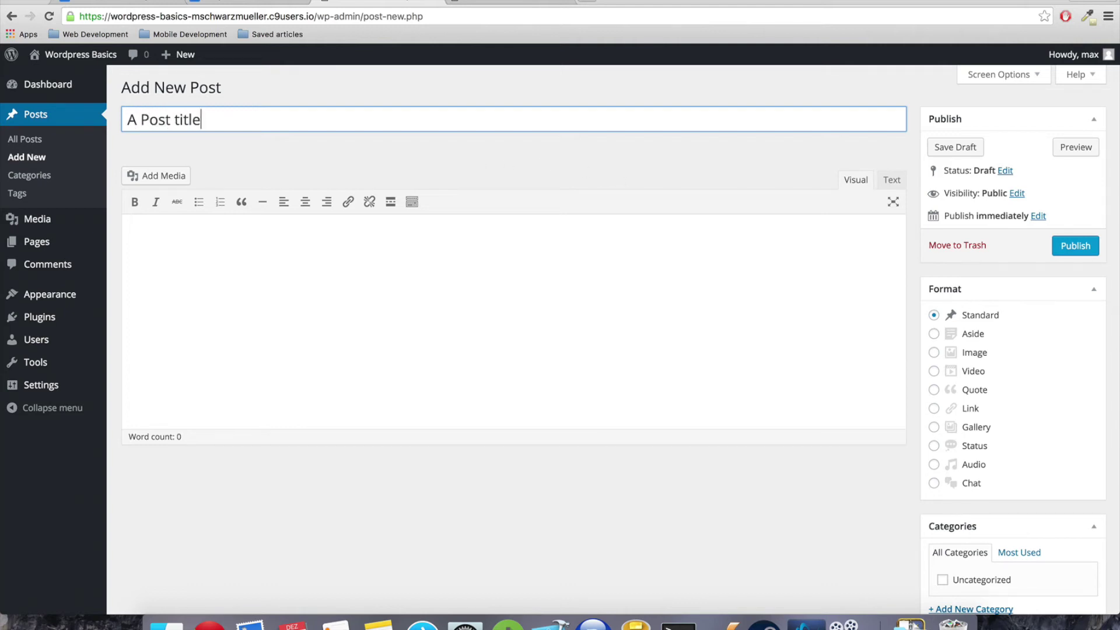
{"action": "key", "text": "Tab"}
{"action": "type", "text": "The Post co"}
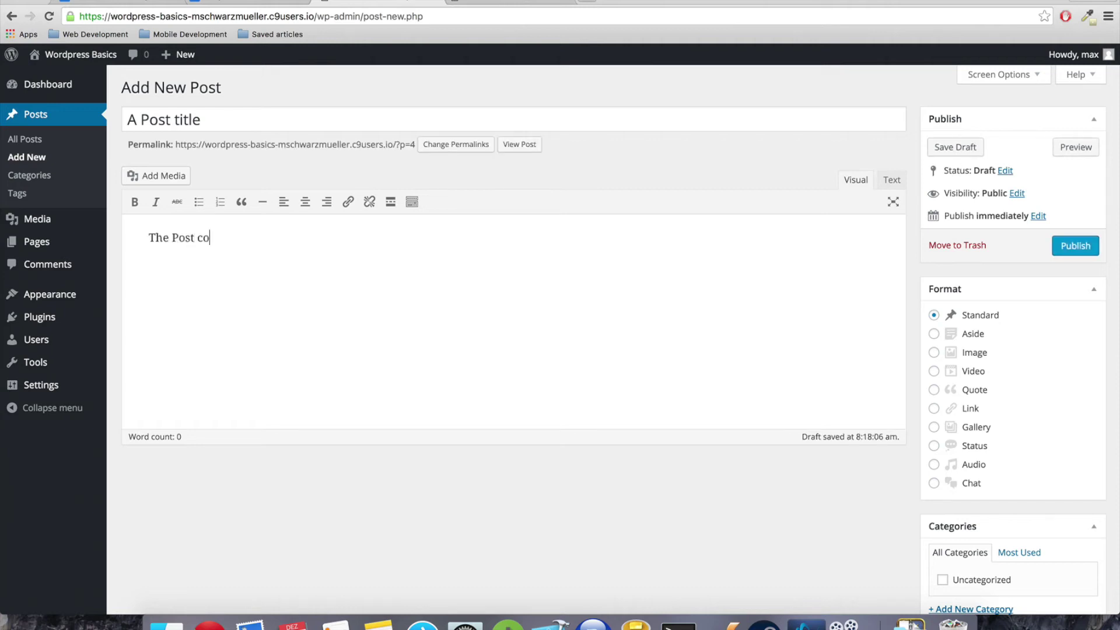
{"action": "type", "text": "ntent. With"}
{"action": "left_click", "coordinate": [133, 202]}
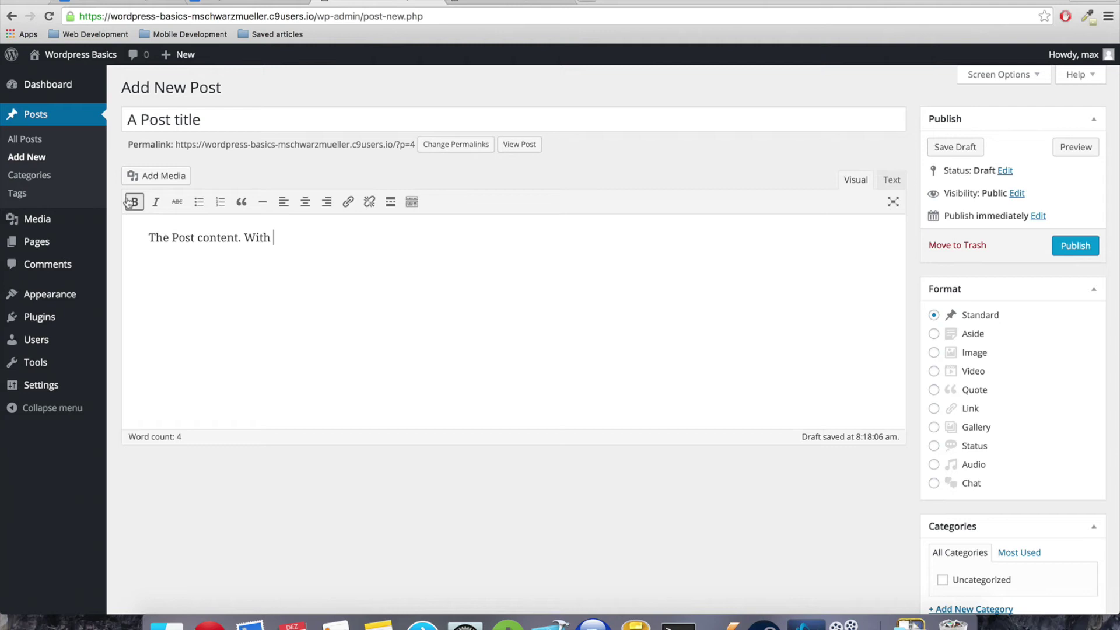
{"action": "type", "text": "formatting"}
{"action": "left_click", "coordinate": [134, 202]}
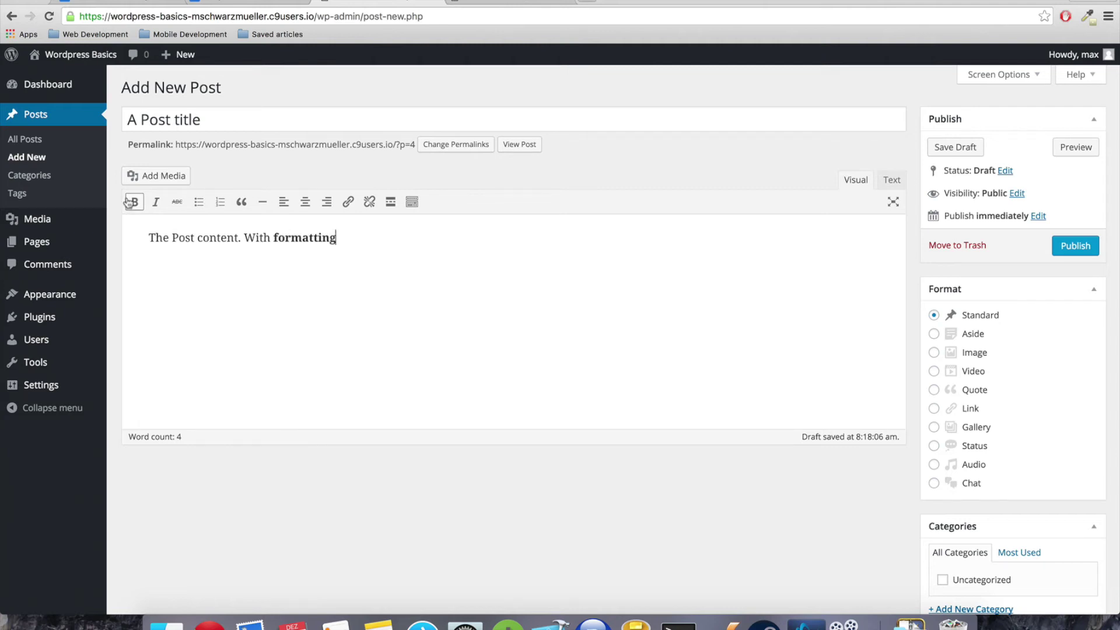
{"action": "type", "text": "if we want to."}
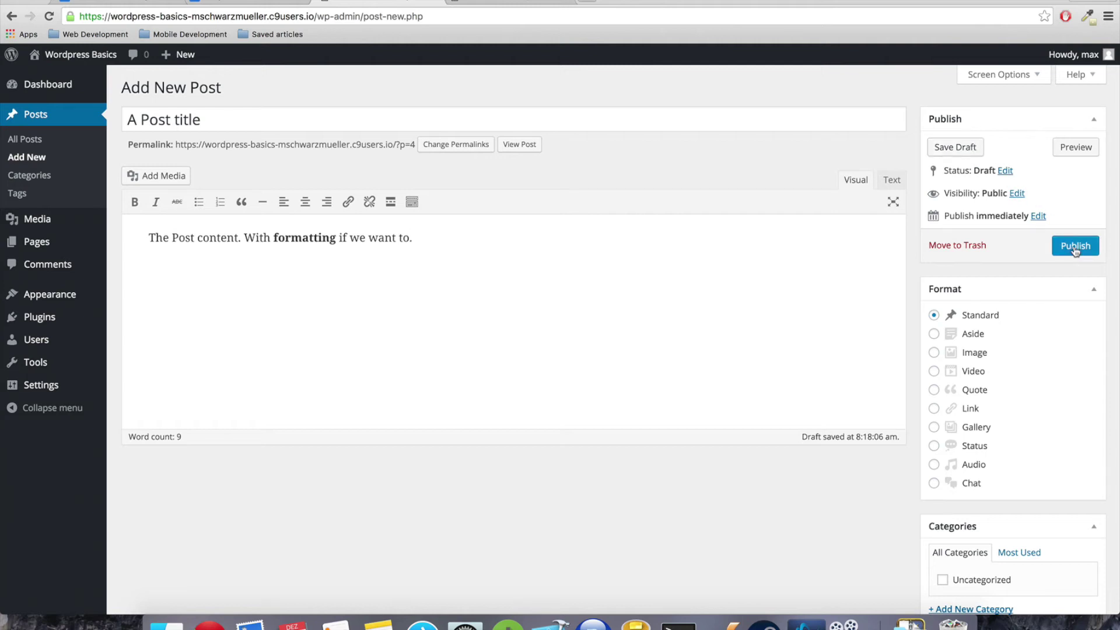
{"action": "scroll", "coordinate": [1073, 247], "scroll_direction": "down", "scroll_amount": 2}
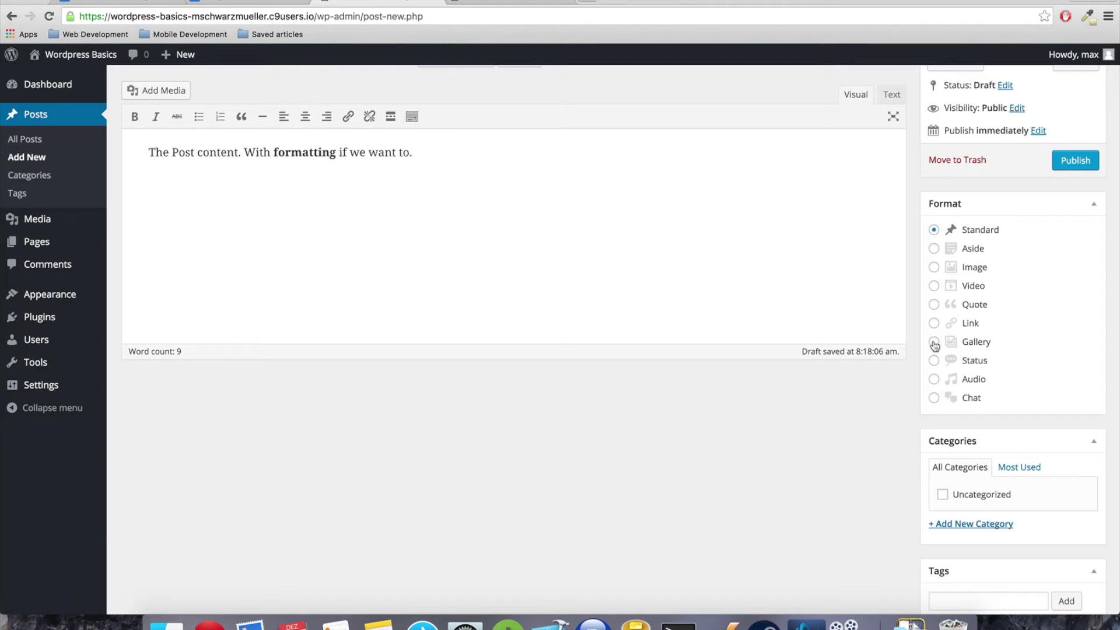
{"action": "scroll", "coordinate": [904, 332], "scroll_direction": "down", "scroll_amount": 5}
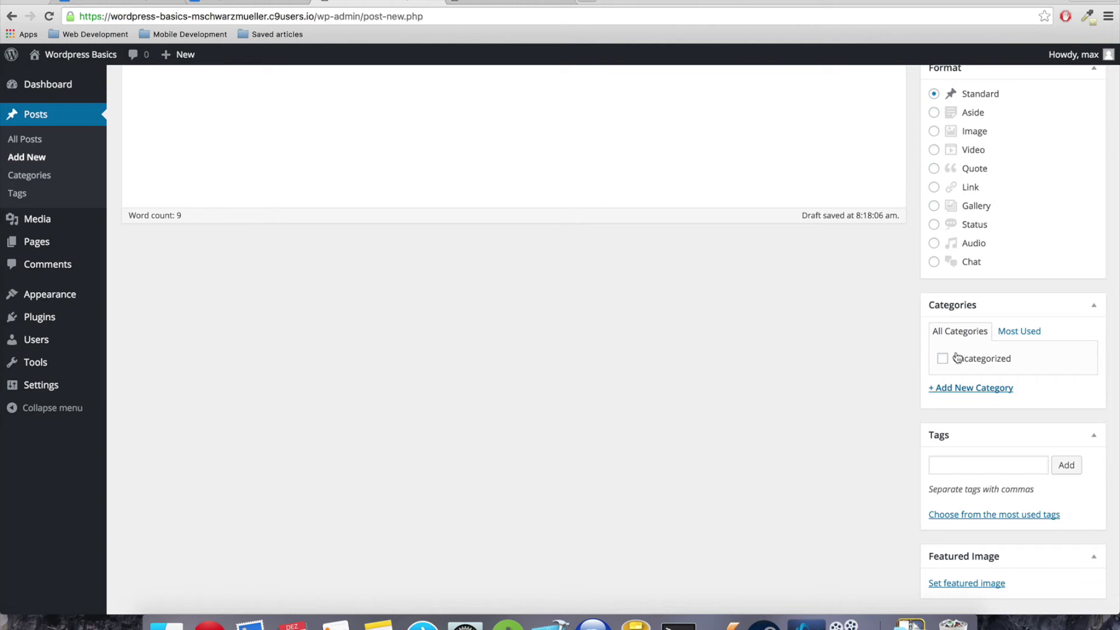
{"action": "scroll", "coordinate": [913, 358], "scroll_direction": "down", "scroll_amount": 2}
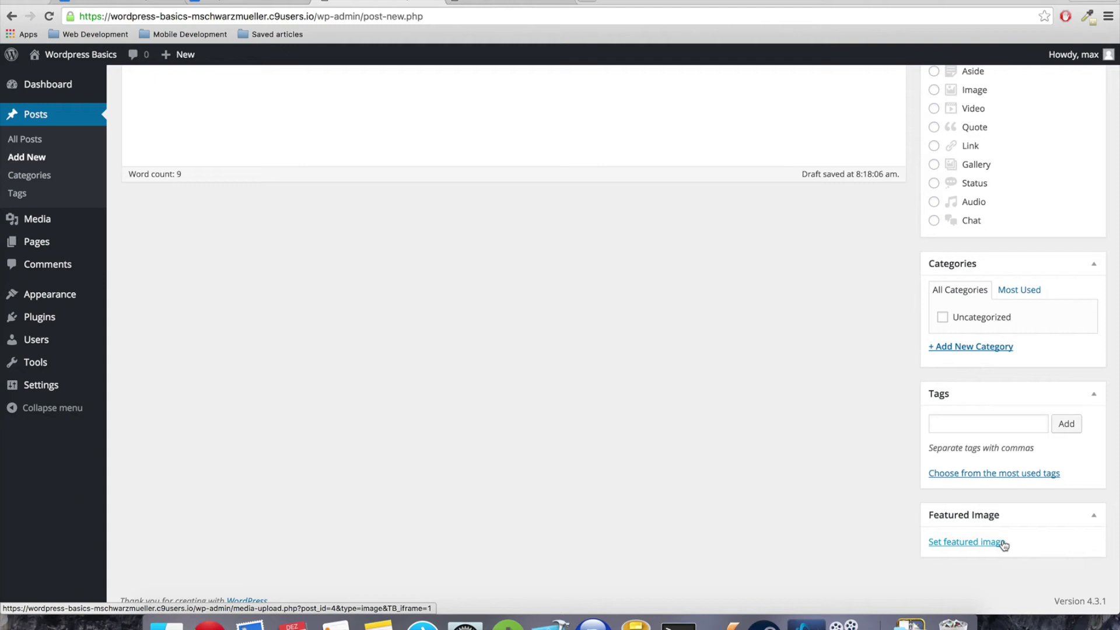
{"action": "scroll", "coordinate": [732, 519], "scroll_direction": "up", "scroll_amount": 5}
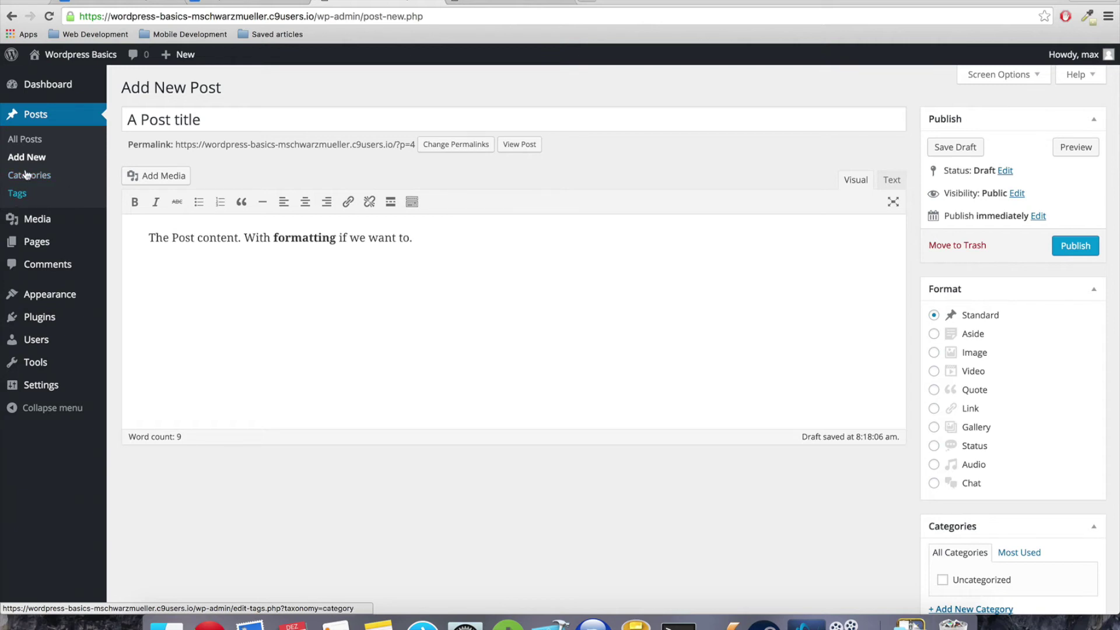
Leave the unsaved post editor via Media and open the Pages list
{"action": "left_click", "coordinate": [54, 226]}
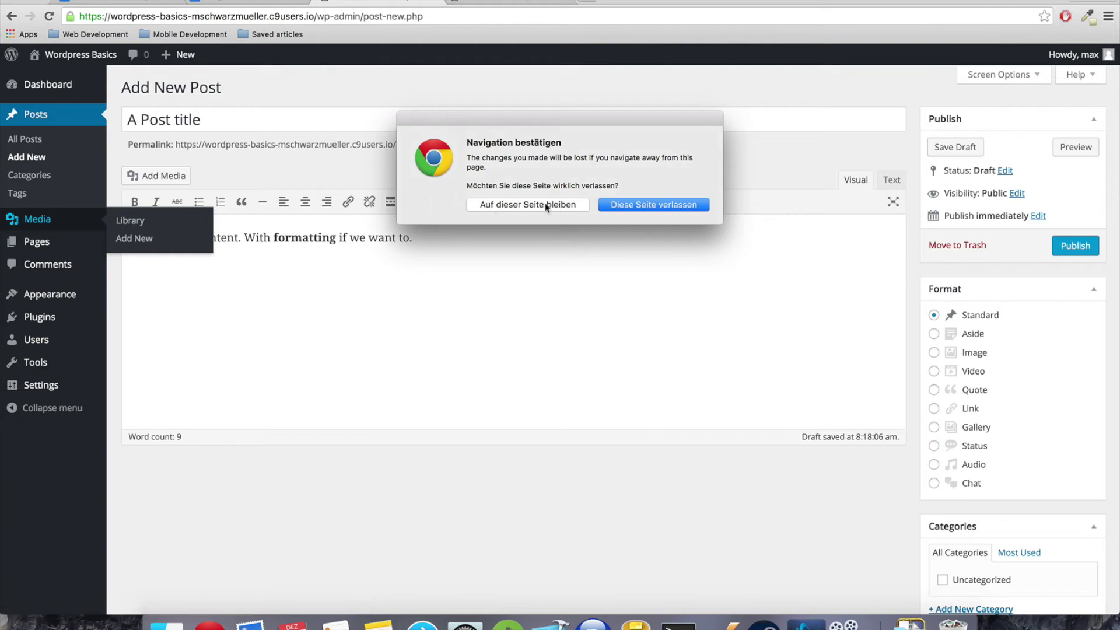
{"action": "left_click", "coordinate": [552, 205]}
{"action": "left_click", "coordinate": [45, 221]}
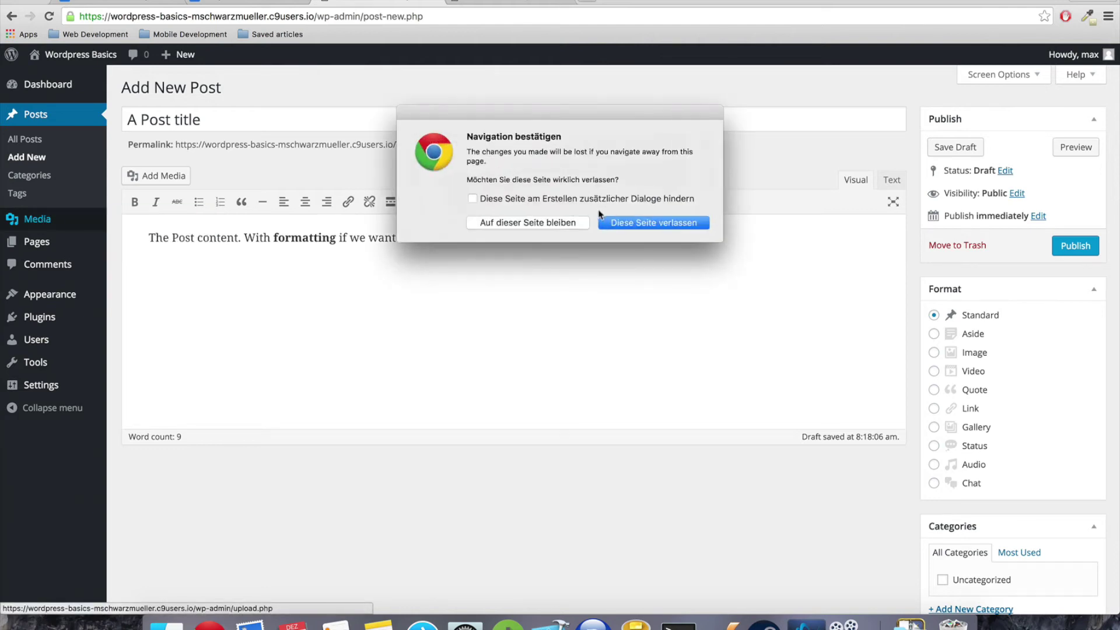
{"action": "key", "text": "Return"}
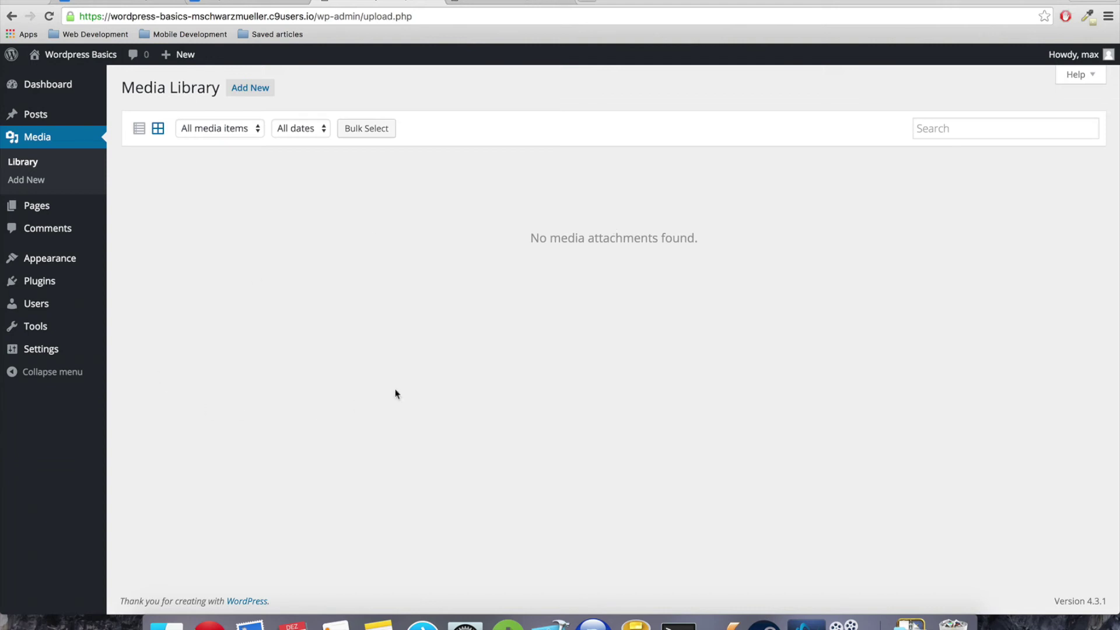
{"action": "left_click", "coordinate": [38, 217]}
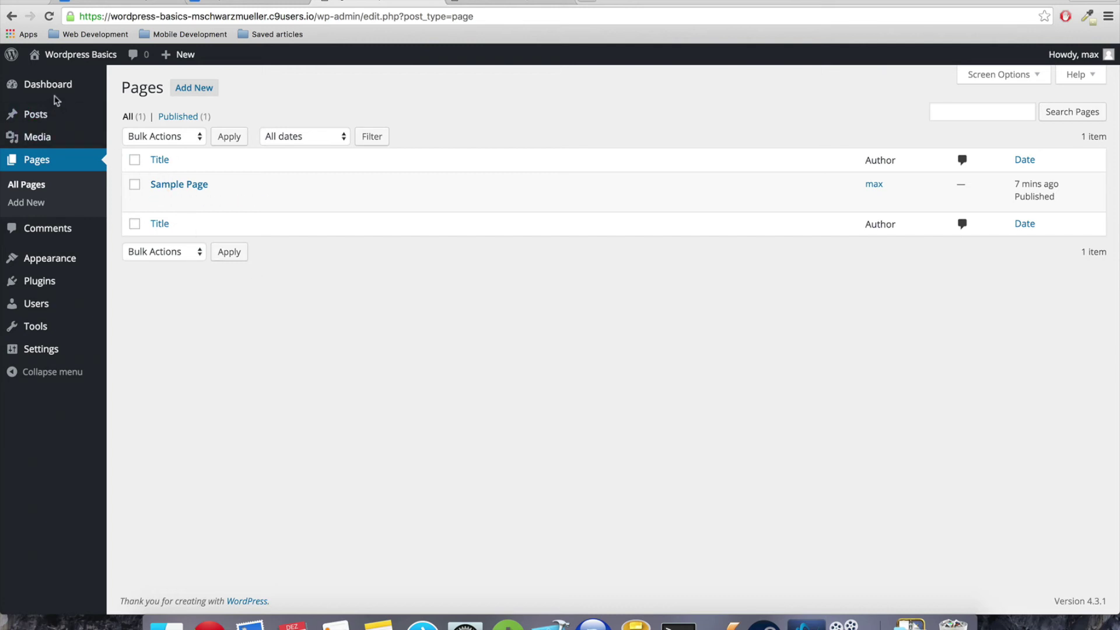
Start a new page from Dashboard > Pages > Add New and title it About
{"action": "left_click", "coordinate": [59, 87]}
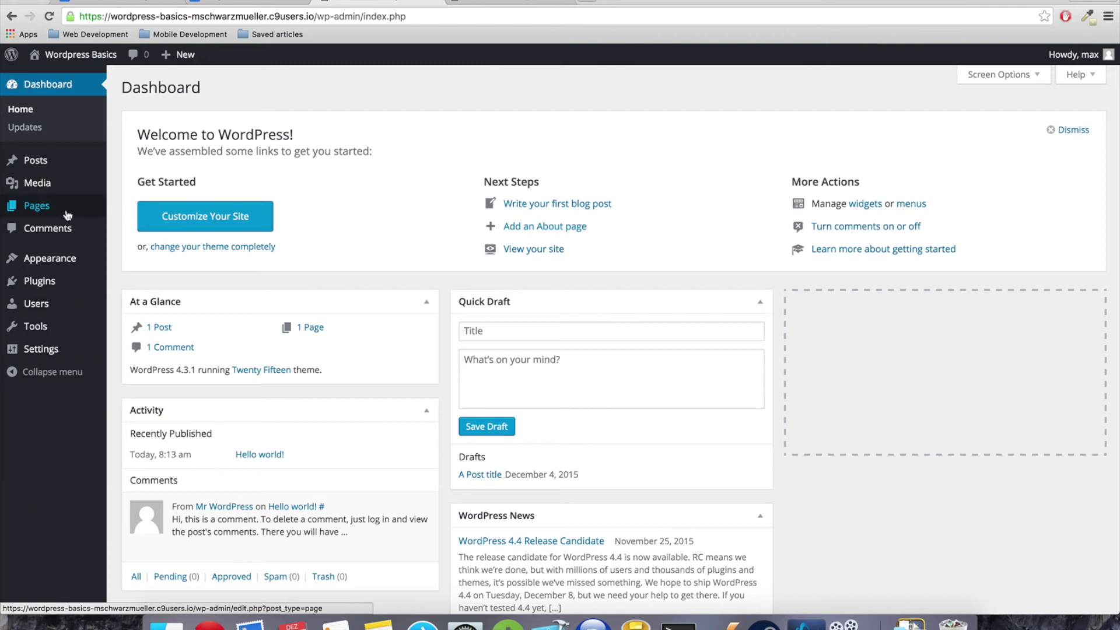
{"action": "left_click", "coordinate": [37, 208]}
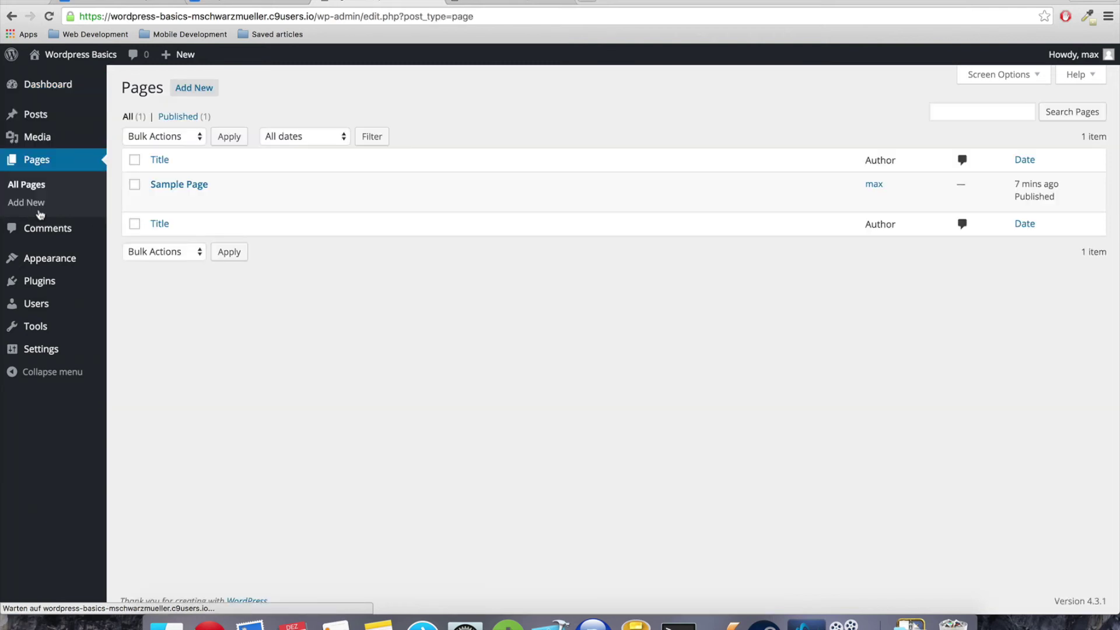
{"action": "left_click", "coordinate": [193, 95]}
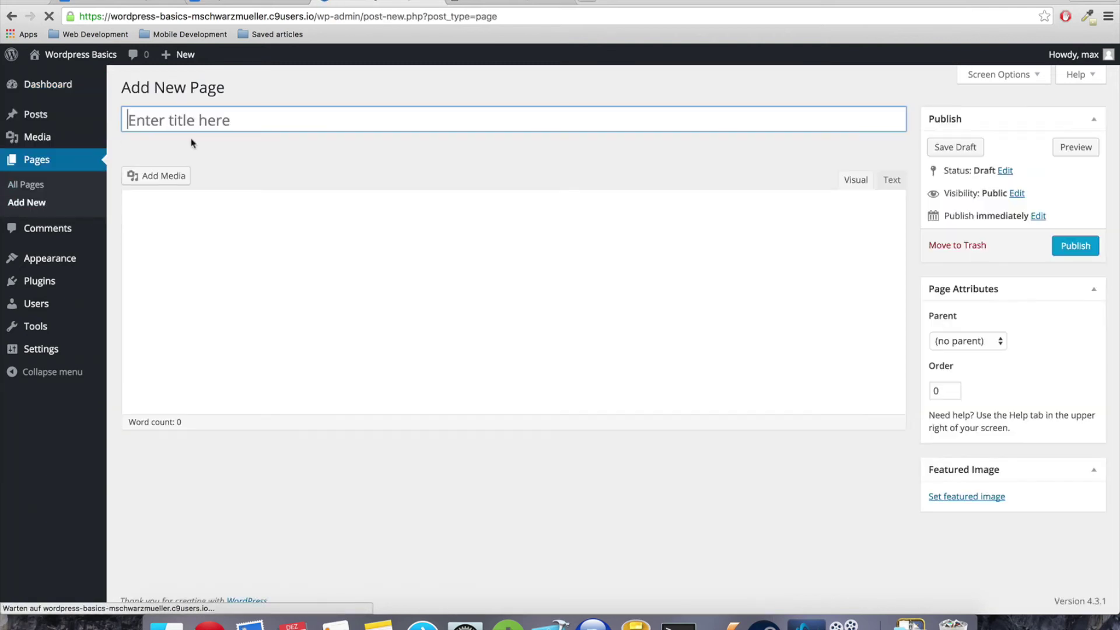
{"action": "type", "text": "About"}
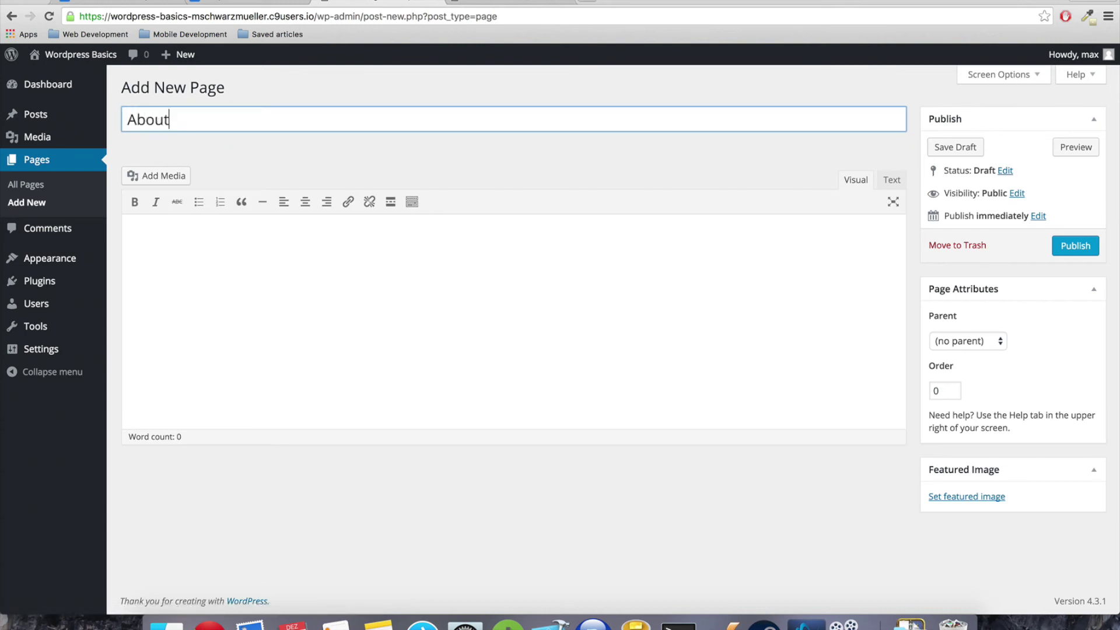
{"action": "key", "text": "Tab"}
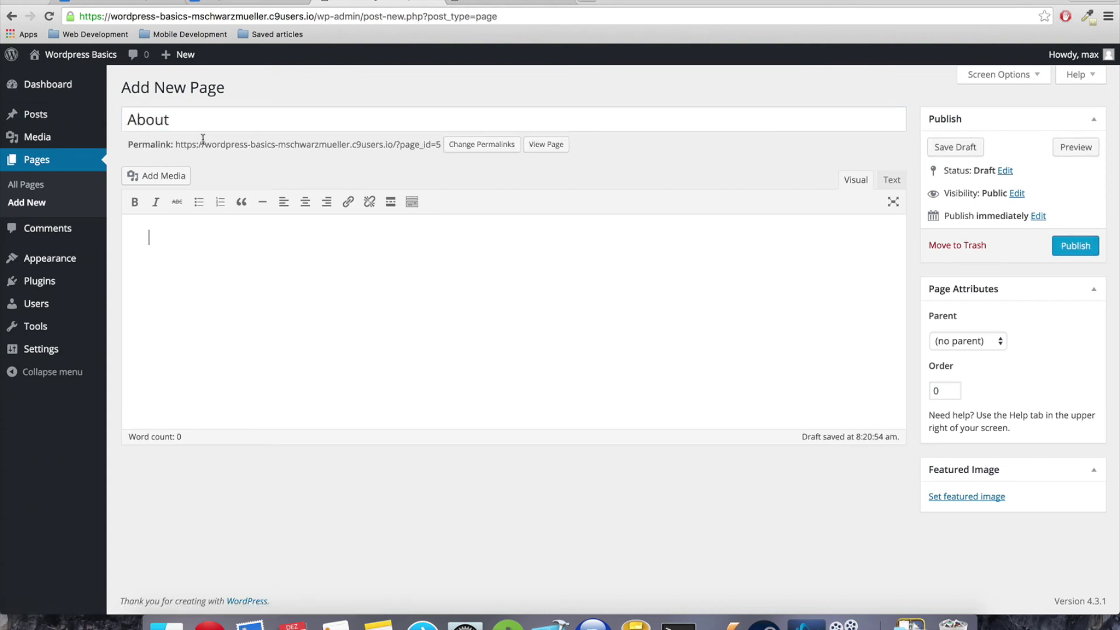
Retype the title as About, write 'About me.' in the body, and view parent page options
{"action": "mouse_move", "coordinate": [35, 125]}
{"action": "type", "text": "Te"}
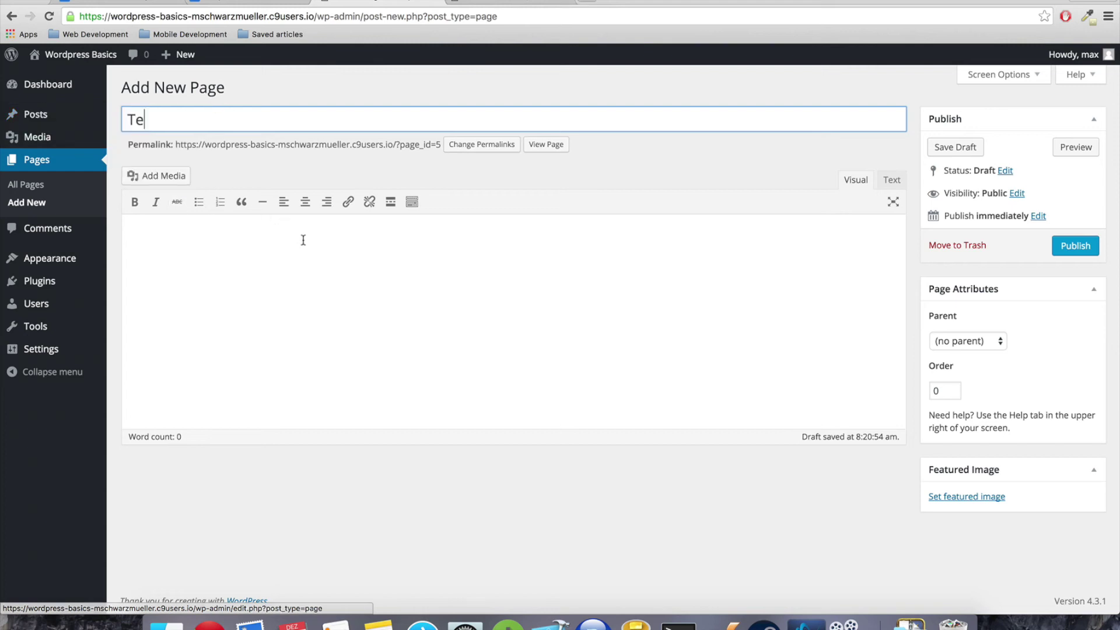
{"action": "type", "text": "st"}
{"action": "key", "text": "super+a"}
{"action": "type", "text": "A"}
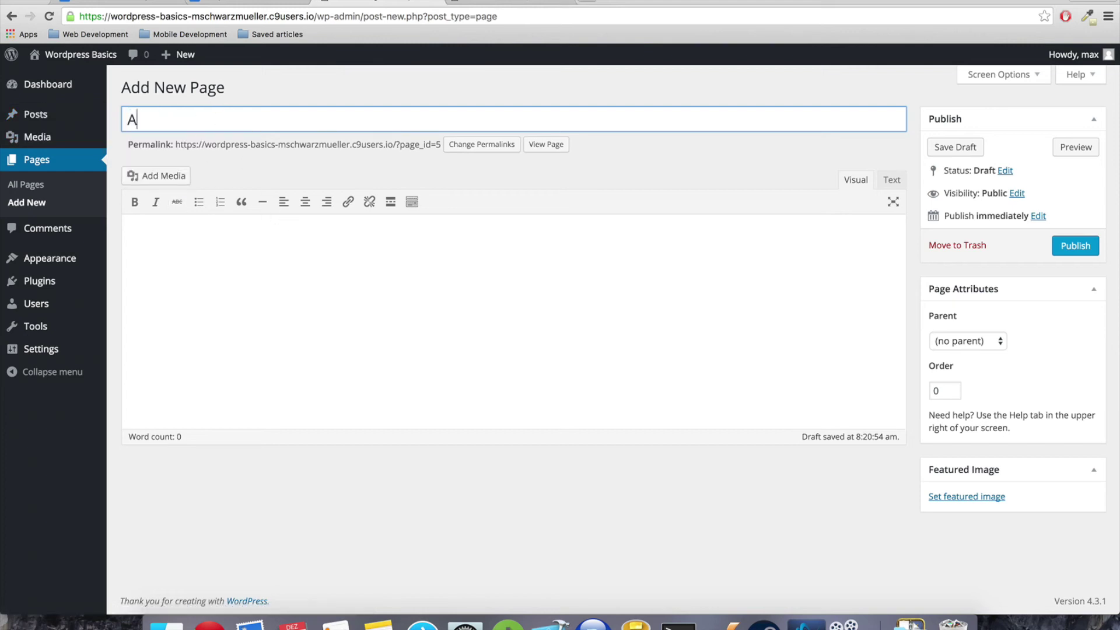
{"action": "type", "text": "ny Page"}
{"action": "key", "text": "BackSpace"}
{"action": "key", "text": "BackSpace"}
{"action": "key", "text": "BackSpace"}
{"action": "key", "text": "BackSpace"}
{"action": "key", "text": "BackSpace"}
{"action": "key", "text": "BackSpace"}
{"action": "key", "text": "BackSpace"}
{"action": "key", "text": "BackSpace"}
{"action": "type", "text": "About"}
{"action": "key", "text": "Tab"}
{"action": "type", "text": "About me."}
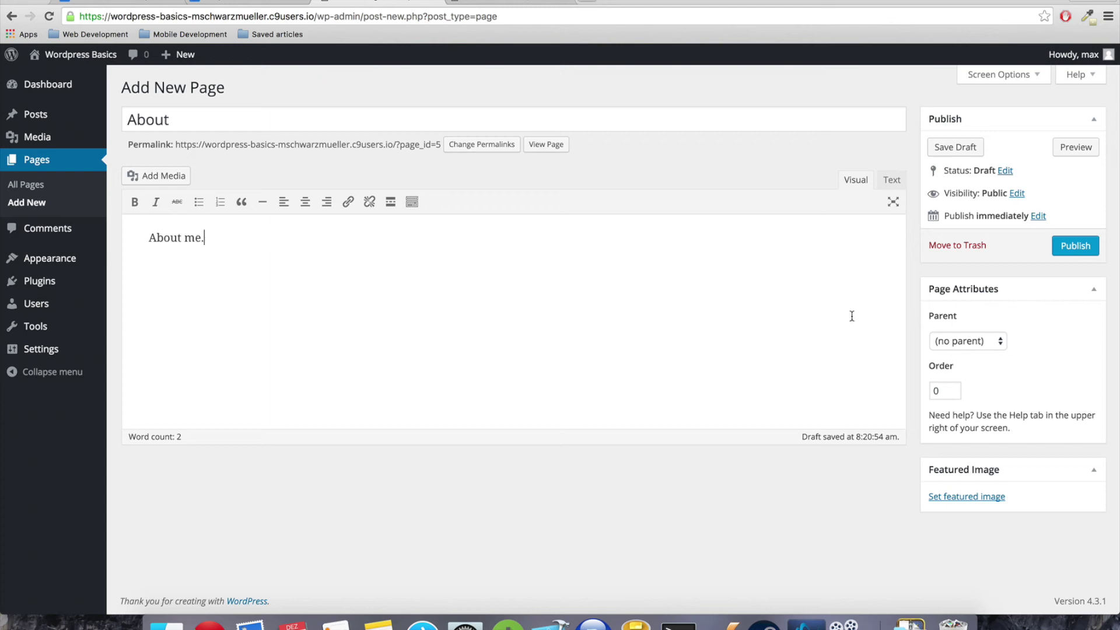
{"action": "left_click", "coordinate": [966, 343]}
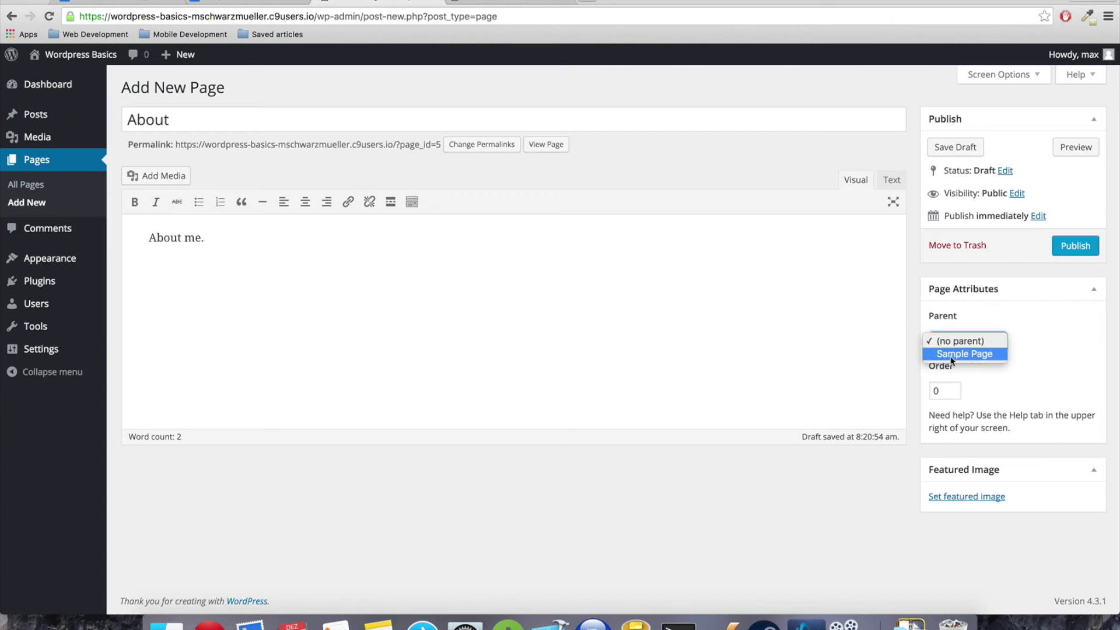
Publish the About page with no parent page and order 0
{"action": "key", "text": "Escape"}
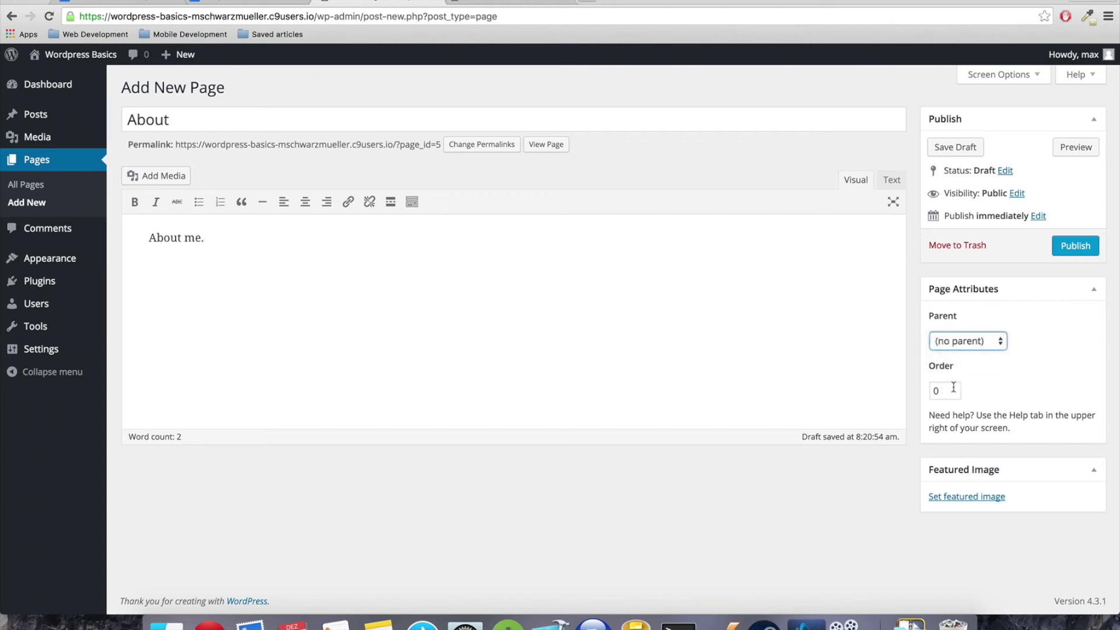
{"action": "key", "text": "Tab"}
{"action": "left_click", "coordinate": [1004, 388]}
{"action": "left_click", "coordinate": [1061, 252]}
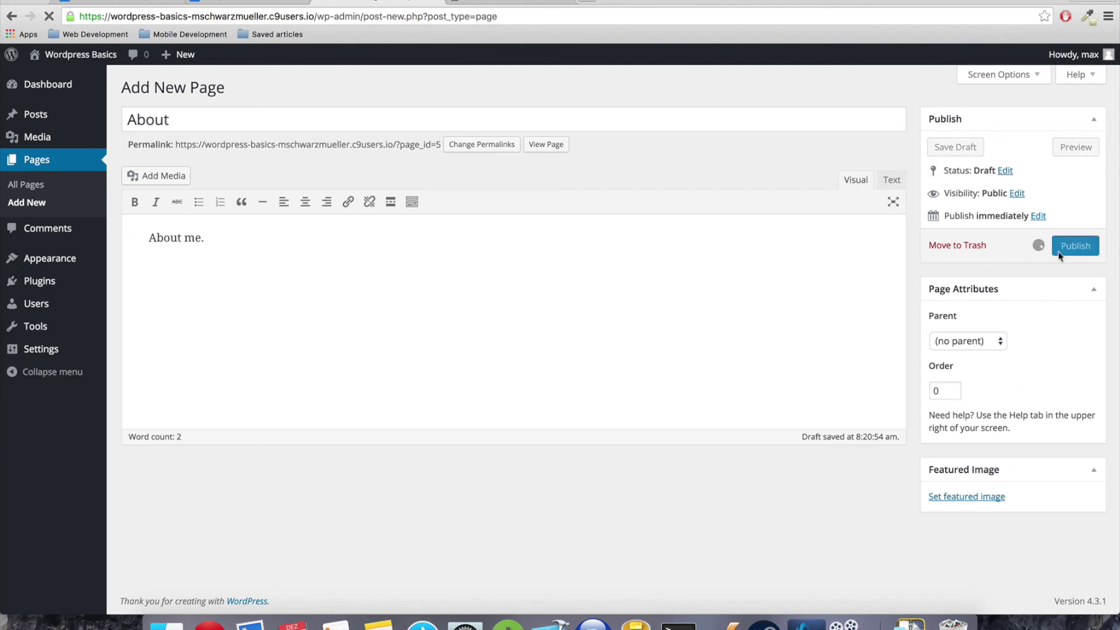
{"action": "left_click", "coordinate": [486, 8]}
Reload the live site, scroll through its homepage, then return to the admin tab
{"action": "left_click", "coordinate": [49, 16]}
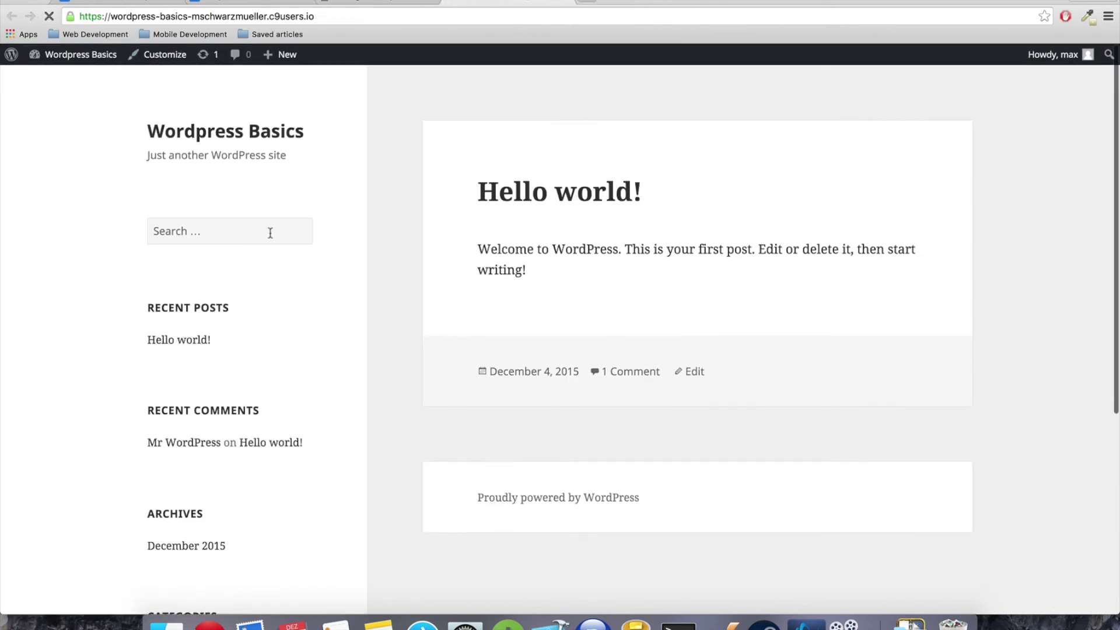
{"action": "scroll", "coordinate": [315, 257], "scroll_direction": "down", "scroll_amount": 5}
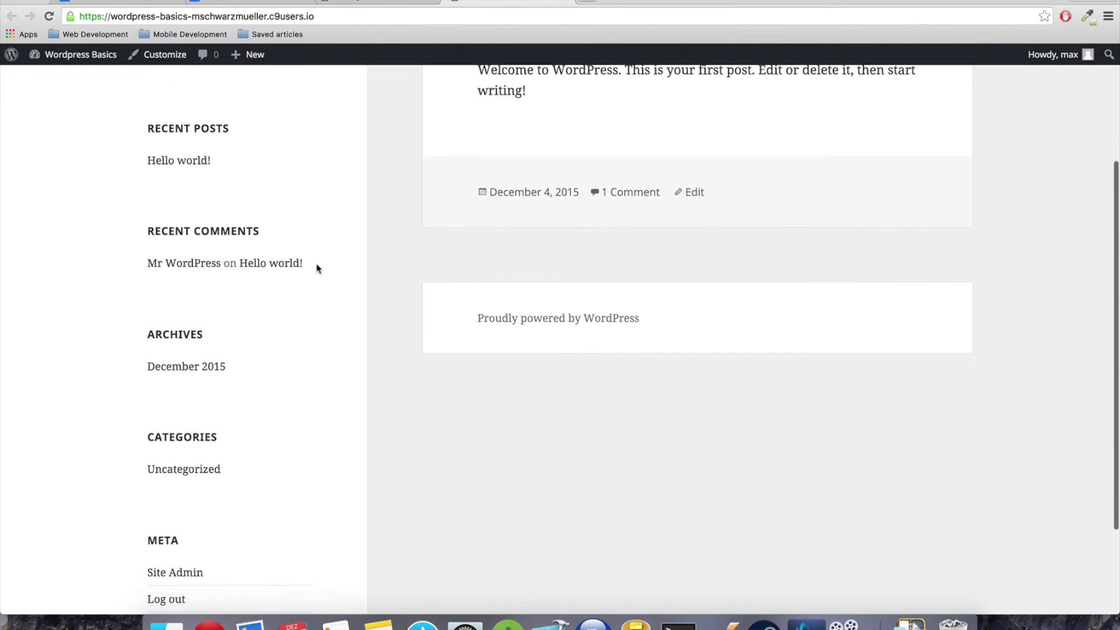
{"action": "scroll", "coordinate": [316, 268], "scroll_direction": "down", "scroll_amount": 3}
{"action": "scroll", "coordinate": [316, 268], "scroll_direction": "up", "scroll_amount": 6}
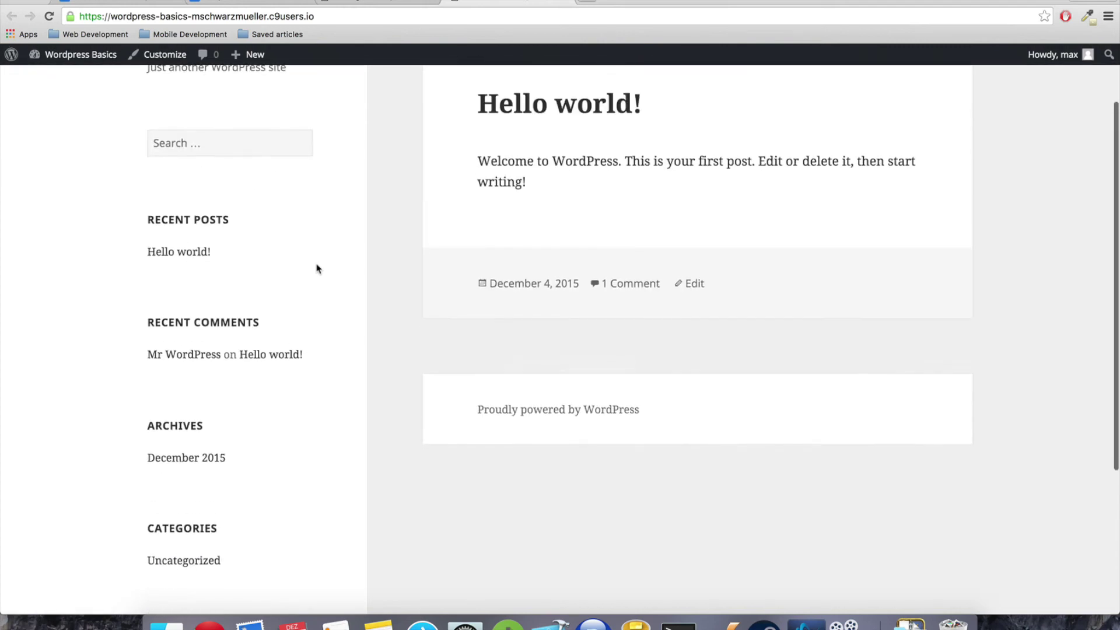
{"action": "scroll", "coordinate": [317, 268], "scroll_direction": "up", "scroll_amount": 2}
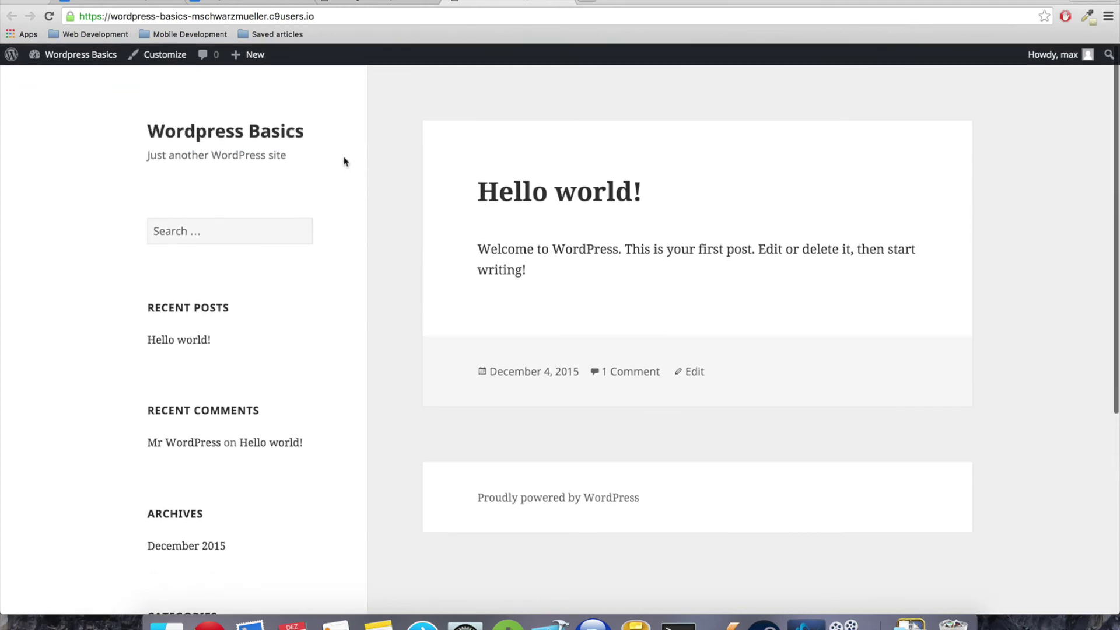
{"action": "scroll", "coordinate": [288, 200], "scroll_direction": "down", "scroll_amount": 2}
{"action": "scroll", "coordinate": [288, 203], "scroll_direction": "up", "scroll_amount": 2}
{"action": "left_click", "coordinate": [402, 3]}
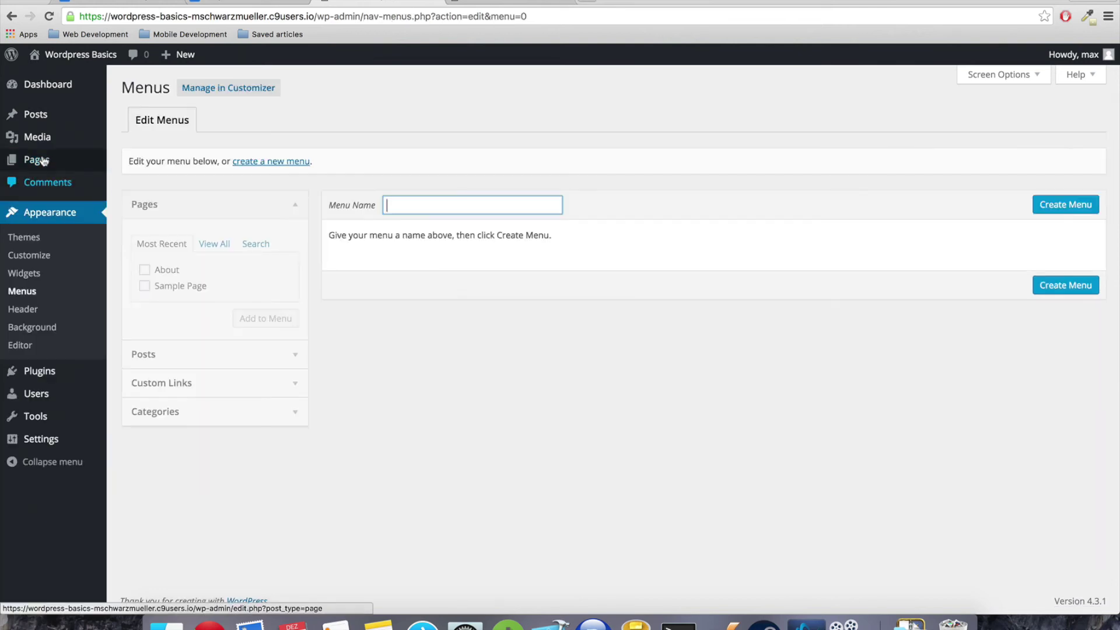
Review the Pages list and the site's single comment in the admin
{"action": "left_click", "coordinate": [44, 160]}
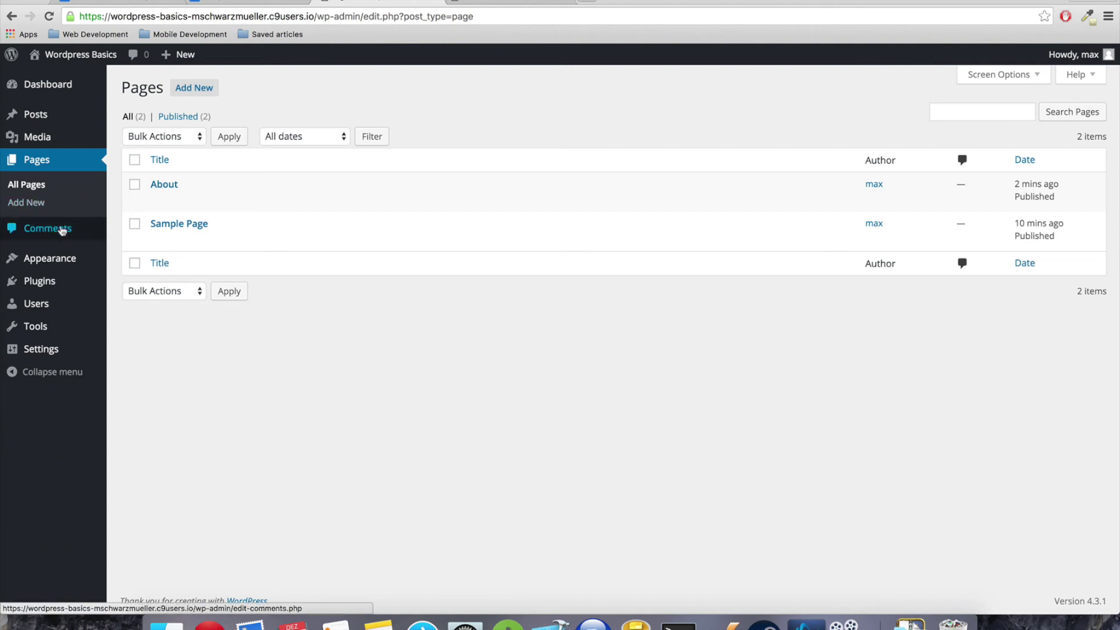
{"action": "left_click", "coordinate": [61, 229]}
{"action": "mouse_move", "coordinate": [273, 224]}
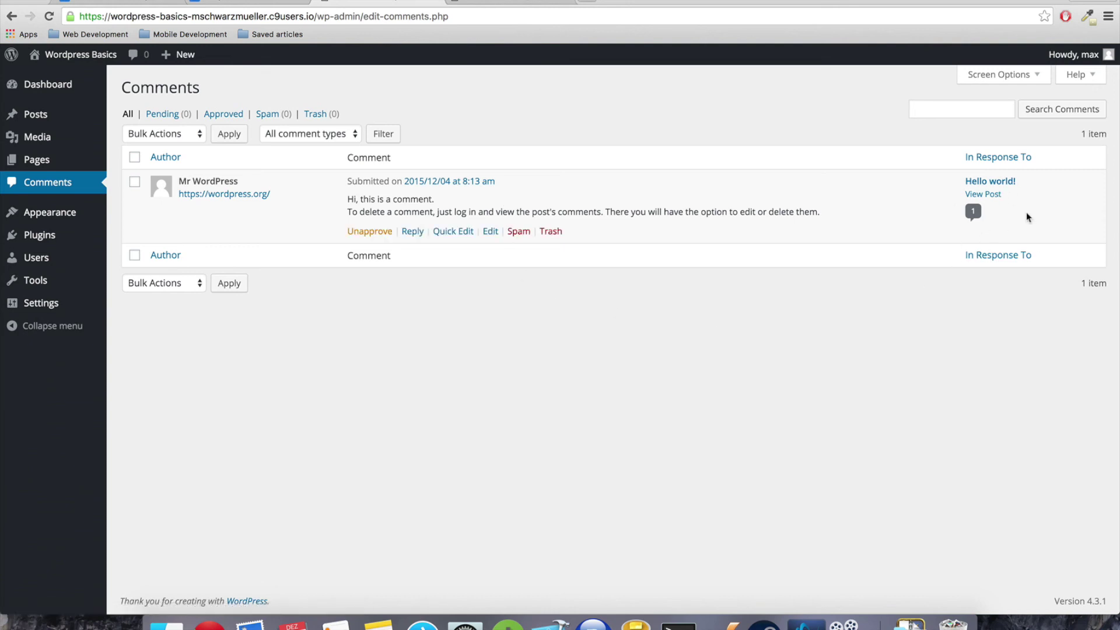
{"action": "mouse_move", "coordinate": [513, 221]}
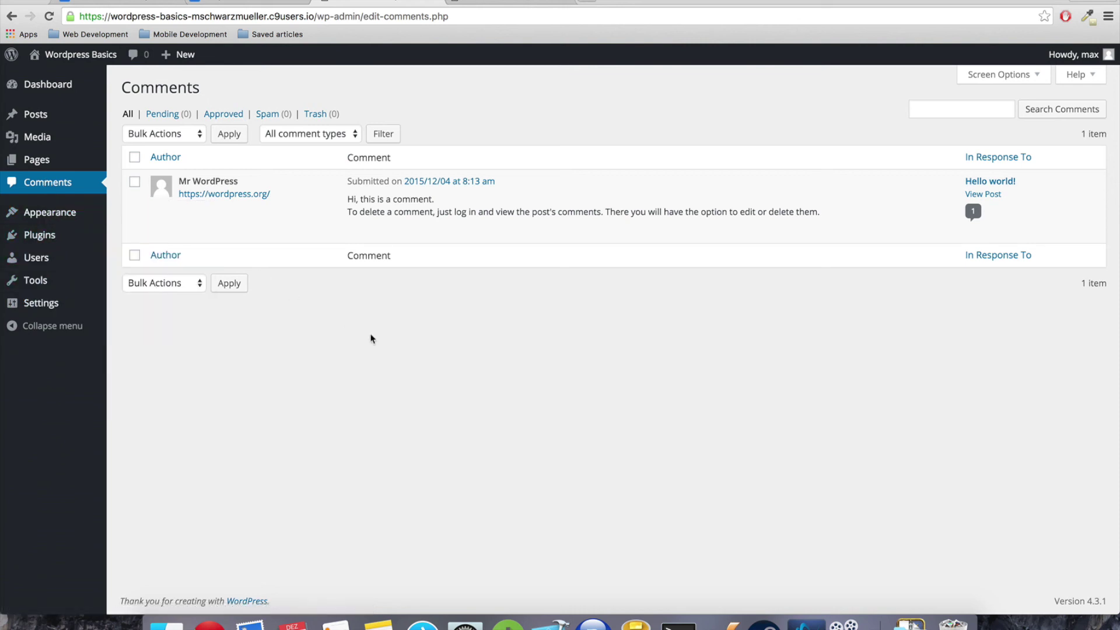
{"action": "mouse_move", "coordinate": [51, 219]}
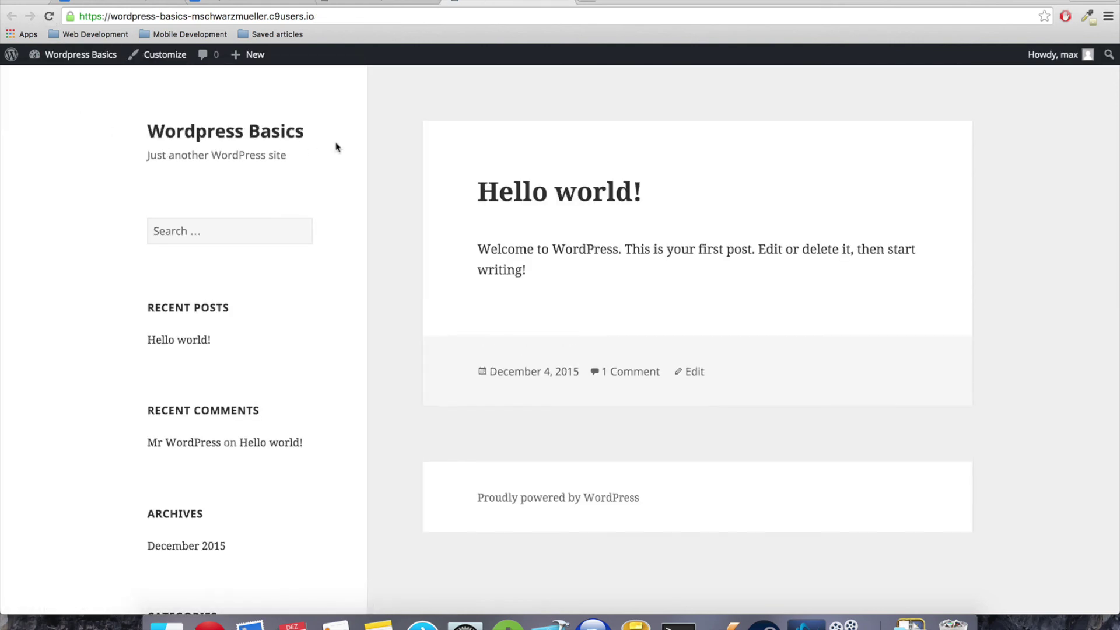
Create a new menu named 'Main'
{"action": "scroll", "coordinate": [310, 152], "scroll_direction": "down", "scroll_amount": 3}
{"action": "scroll", "coordinate": [300, 148], "scroll_direction": "up", "scroll_amount": 3}
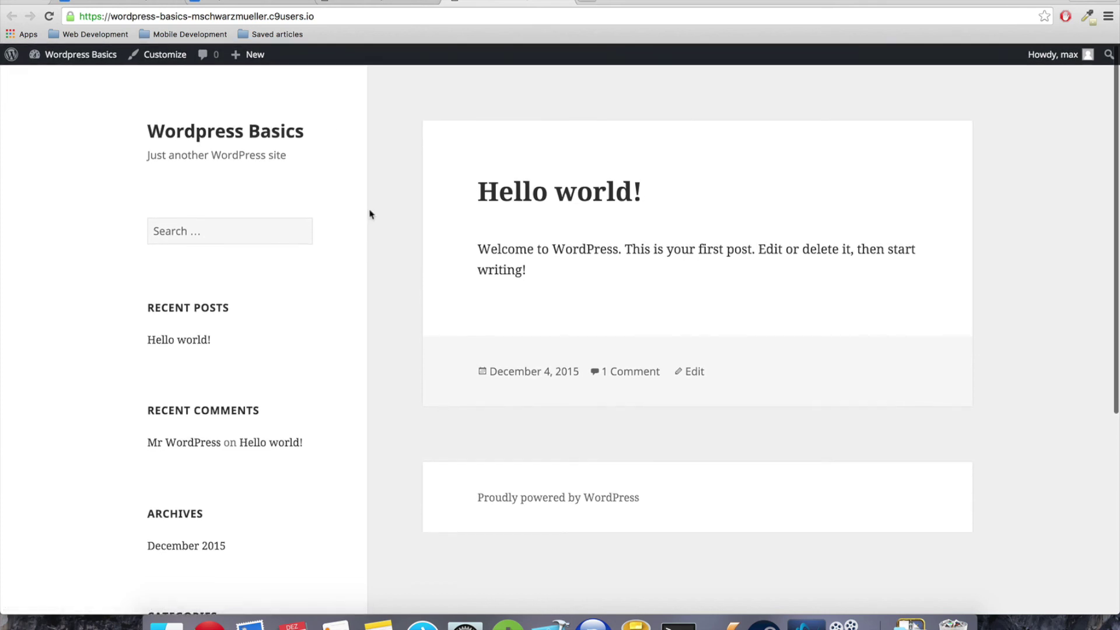
{"action": "scroll", "coordinate": [322, 271], "scroll_direction": "down", "scroll_amount": 3}
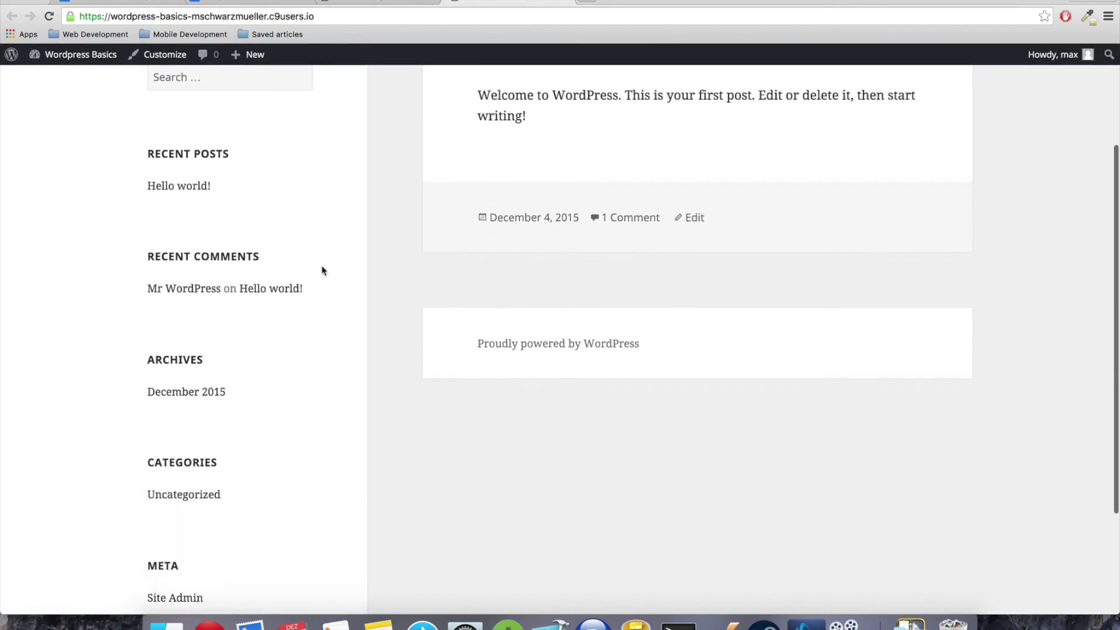
{"action": "scroll", "coordinate": [322, 271], "scroll_direction": "up", "scroll_amount": 3}
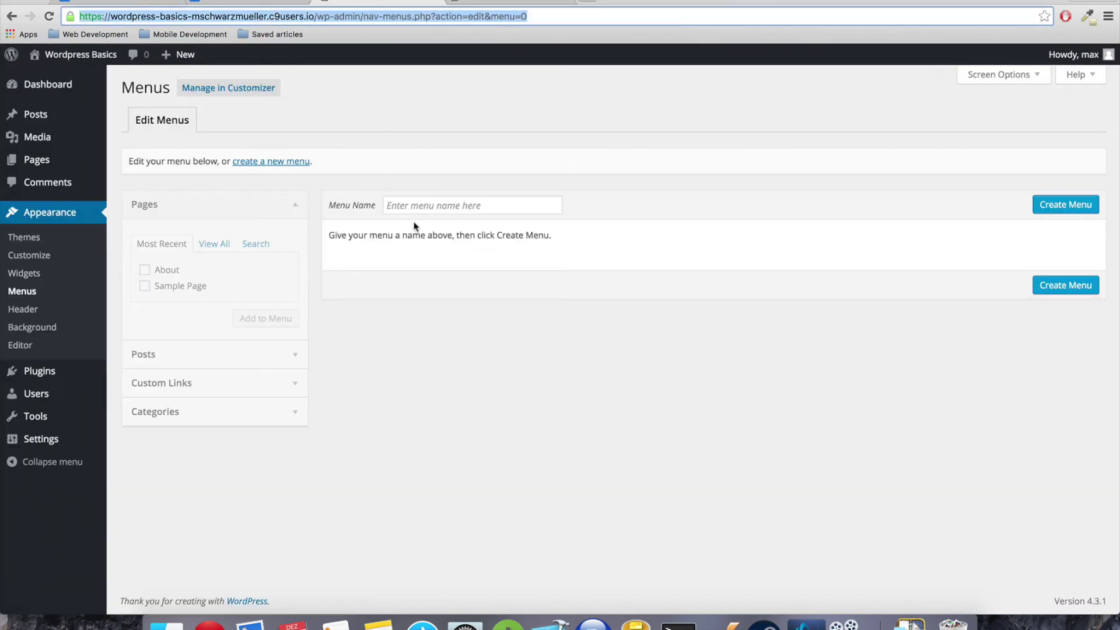
{"action": "left_click", "coordinate": [423, 205]}
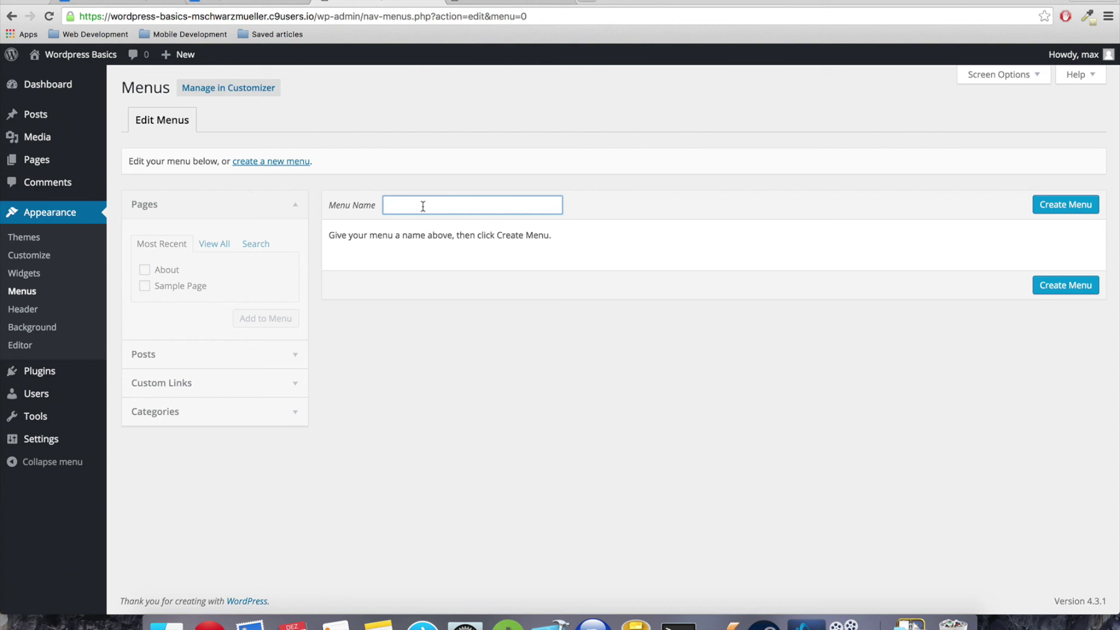
{"action": "type", "text": "Main"}
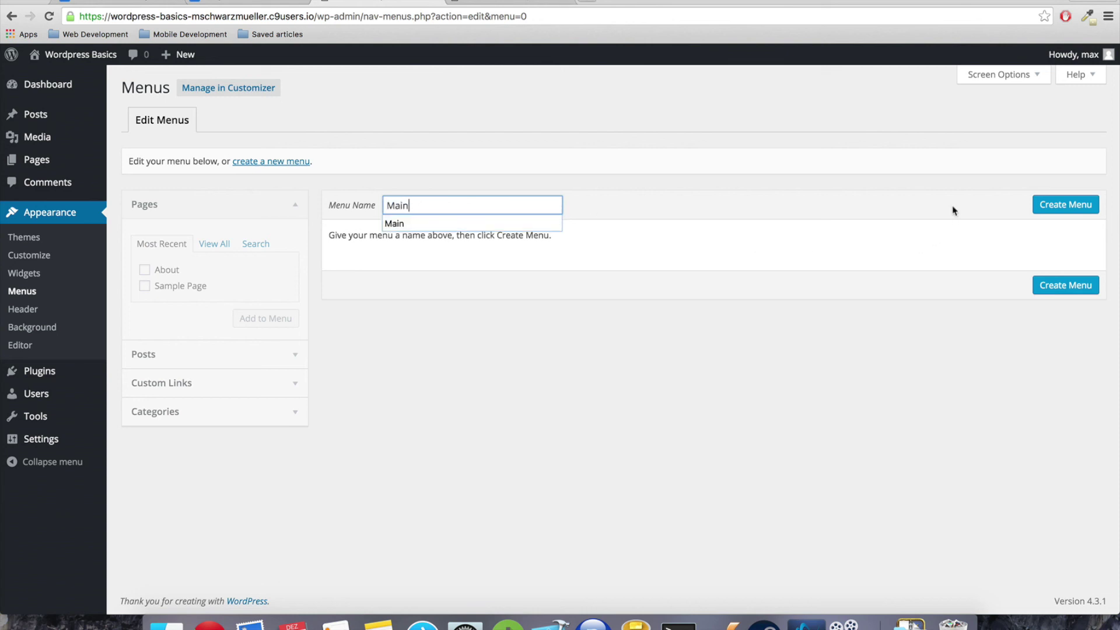
{"action": "left_click", "coordinate": [1086, 203]}
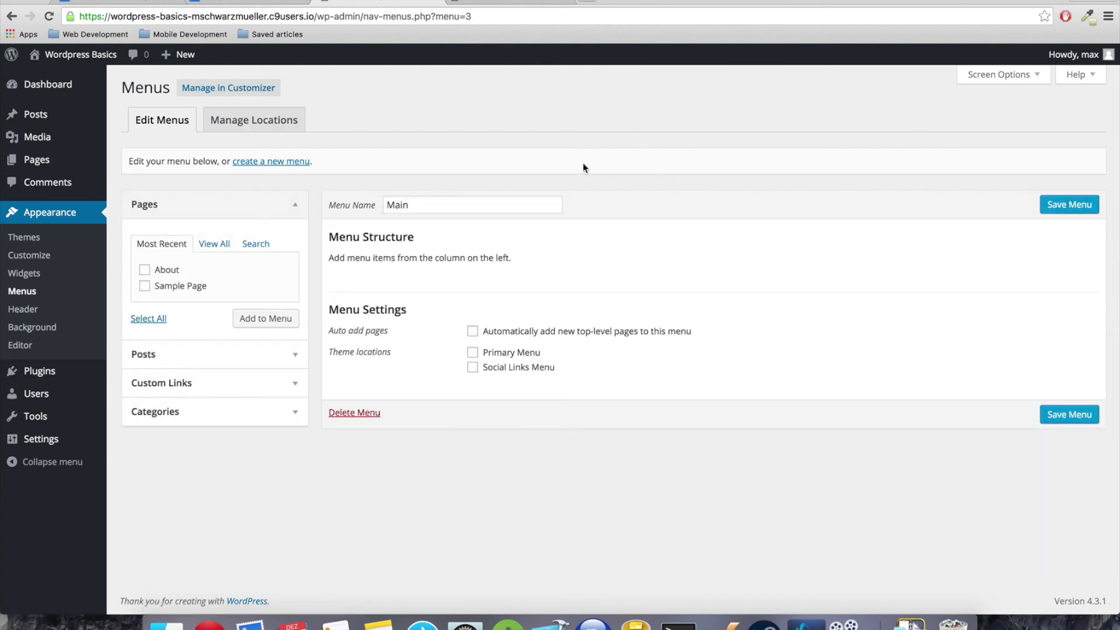
Add the About and Sample Page pages to the Main menu and save it
{"action": "left_click", "coordinate": [144, 271]}
{"action": "left_click", "coordinate": [146, 288]}
{"action": "left_click", "coordinate": [256, 320]}
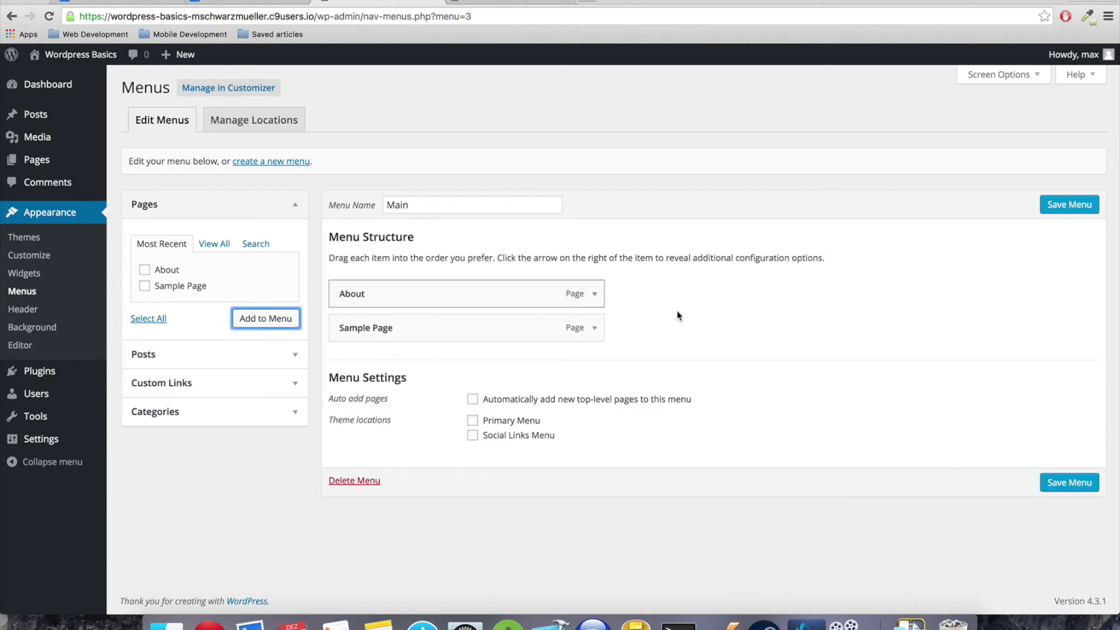
{"action": "left_click", "coordinate": [1053, 485]}
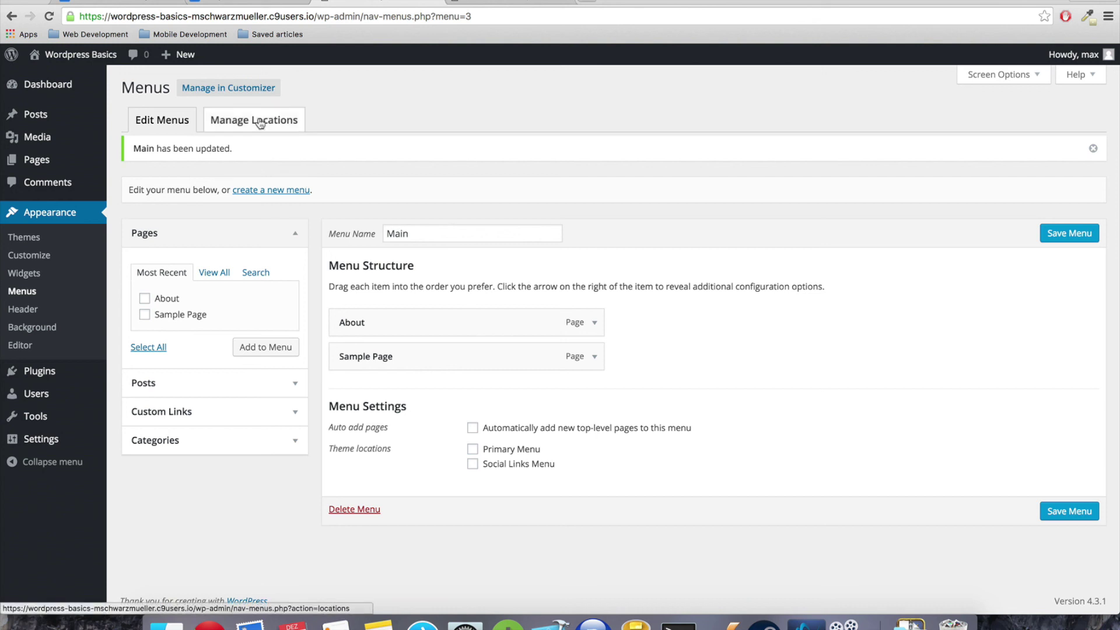
{"action": "left_click", "coordinate": [260, 121]}
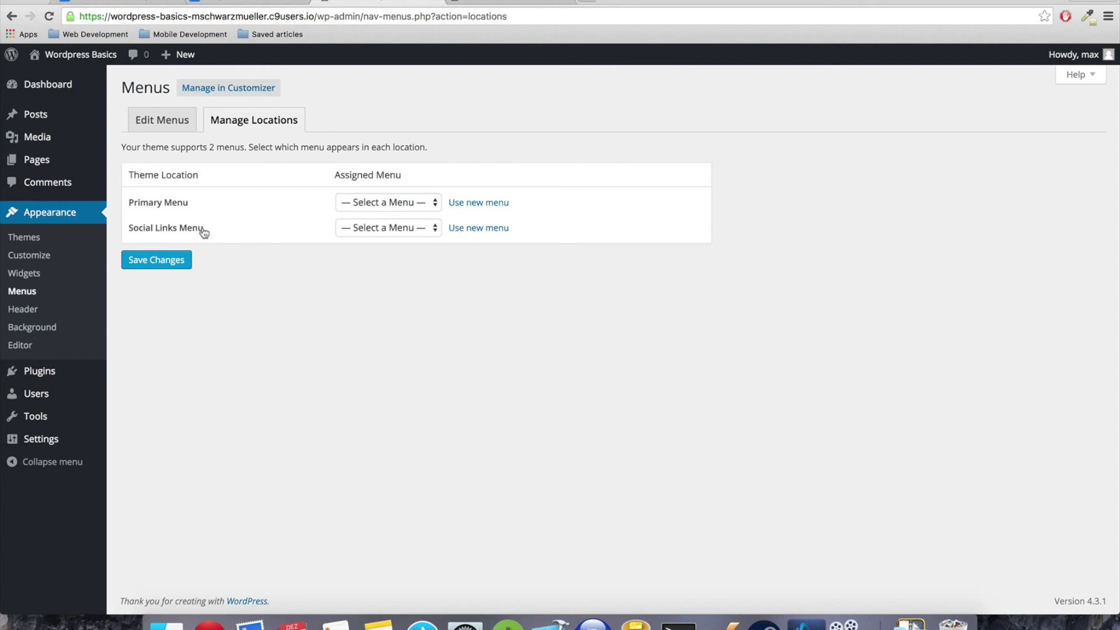
Assign the Main menu to the Primary Menu location and save the change
{"action": "left_click", "coordinate": [355, 204]}
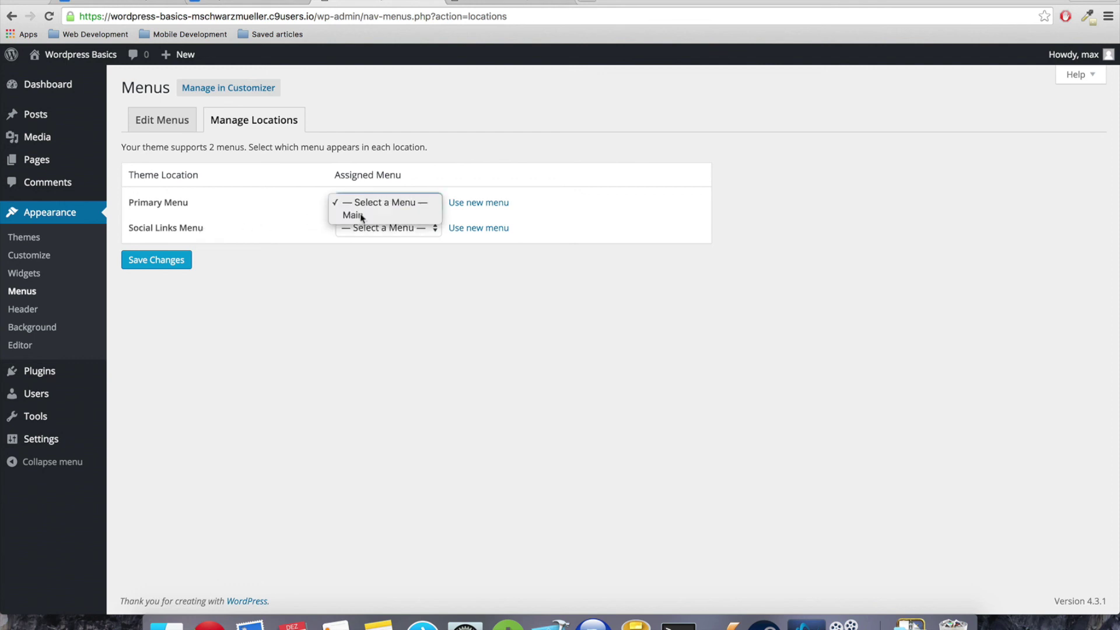
{"action": "left_click", "coordinate": [355, 215]}
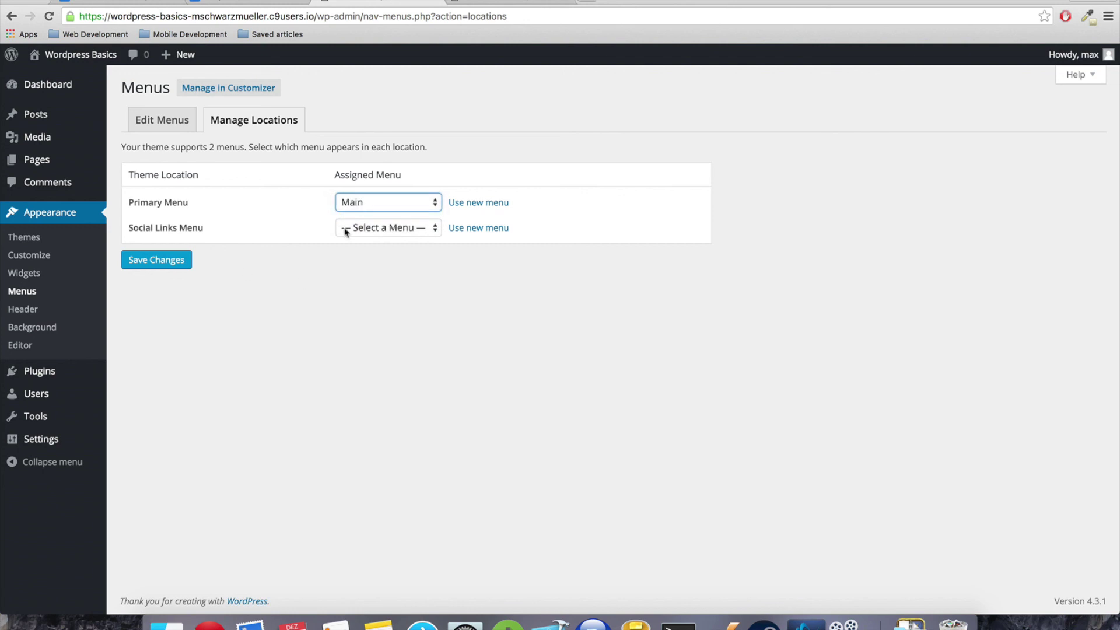
{"action": "left_click", "coordinate": [162, 264]}
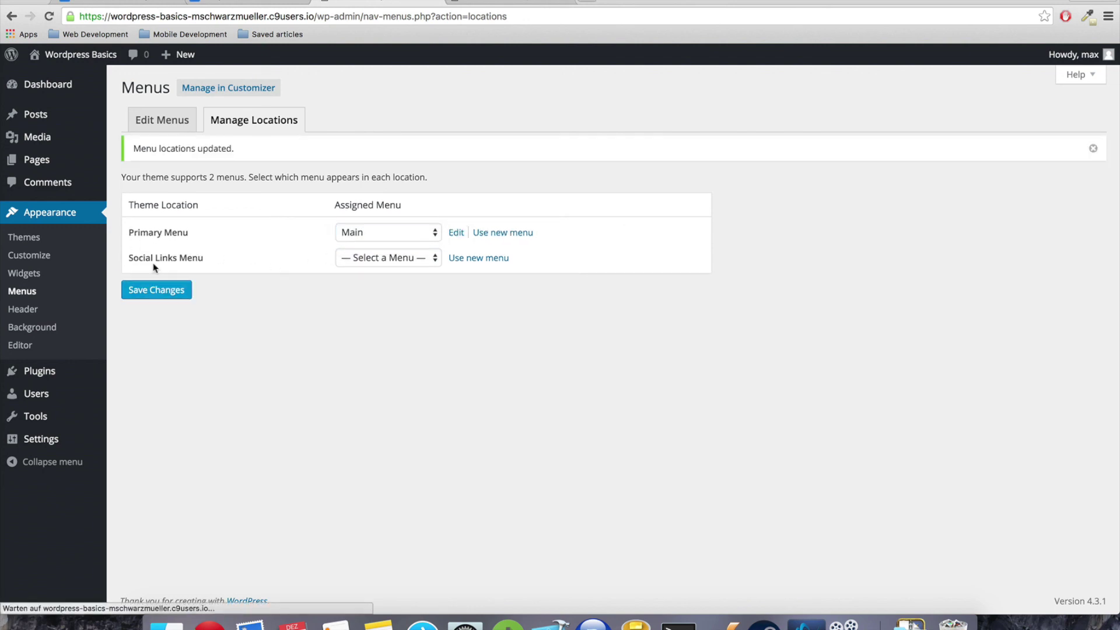
{"action": "left_click", "coordinate": [475, 4]}
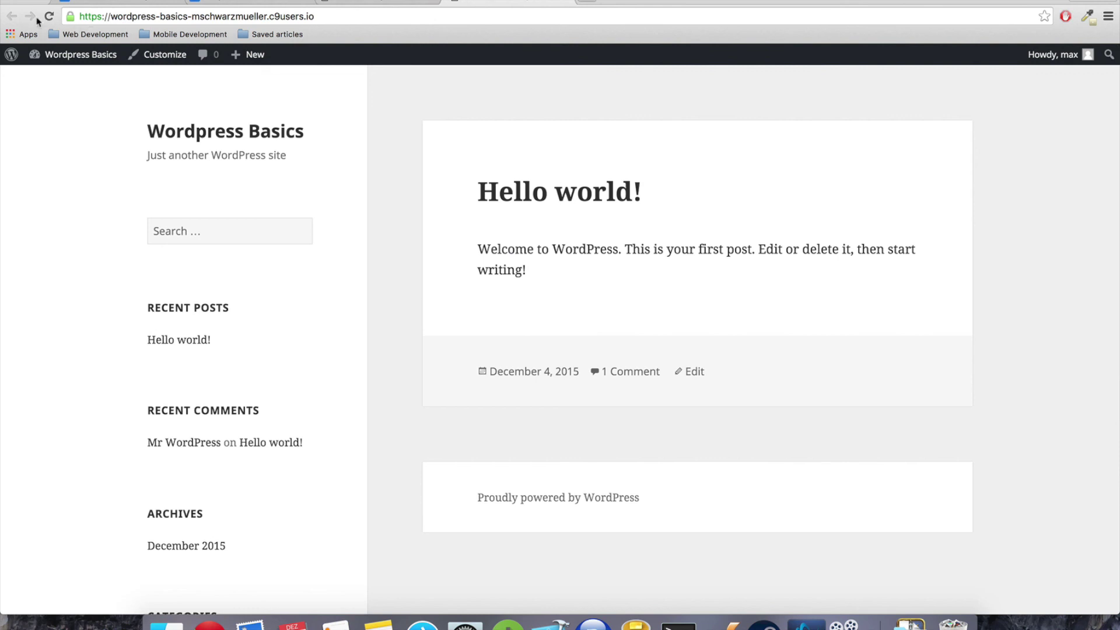
{"action": "left_click", "coordinate": [48, 16]}
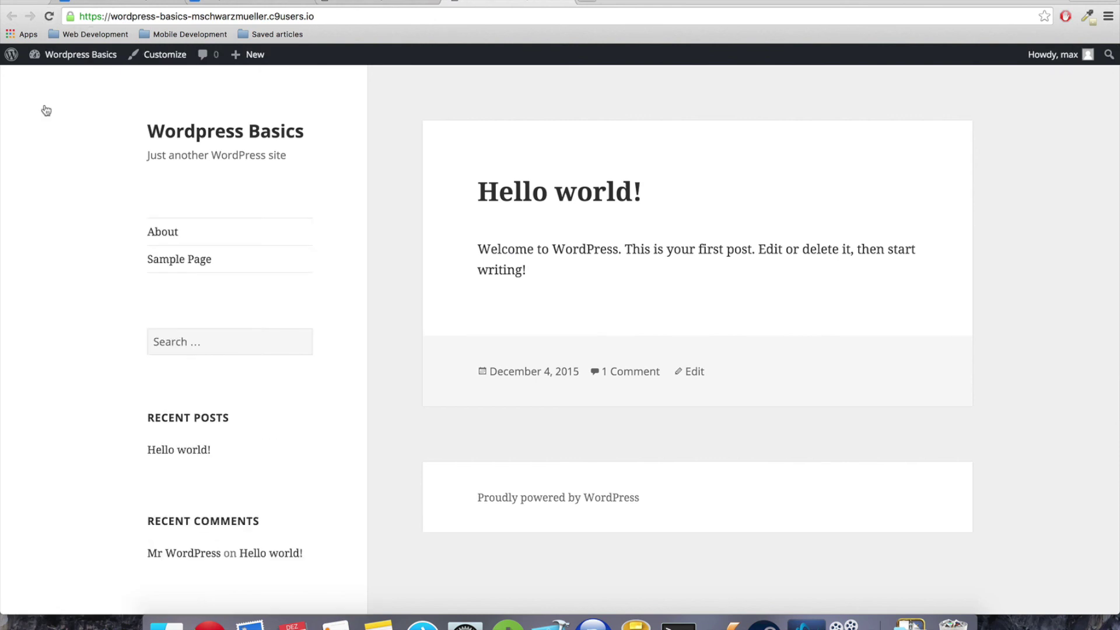
{"action": "left_click", "coordinate": [166, 234]}
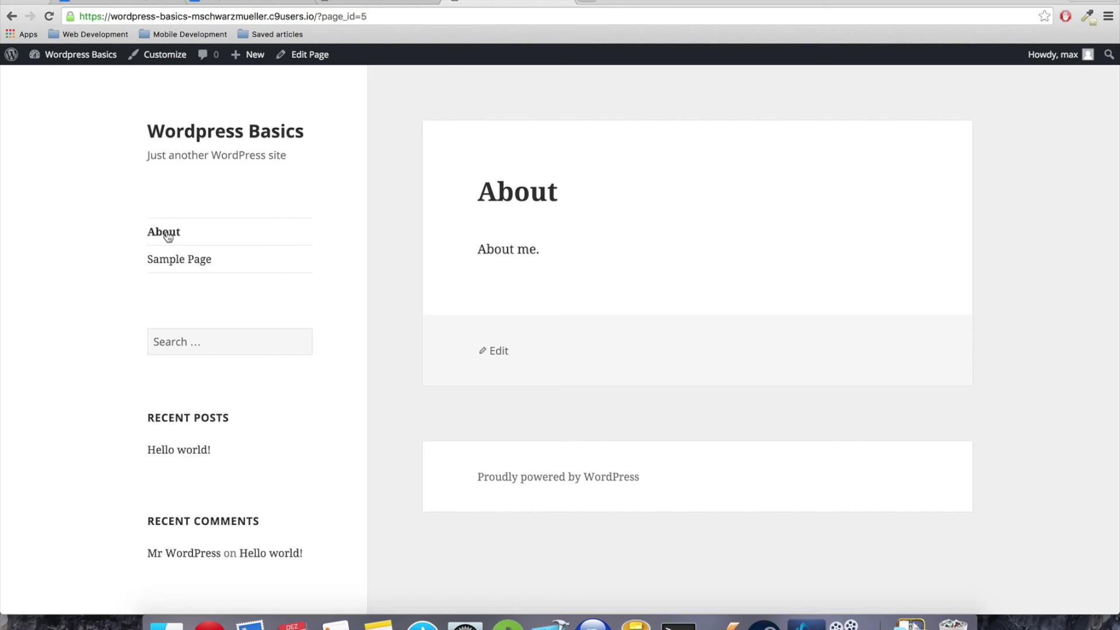
{"action": "left_click", "coordinate": [376, 7]}
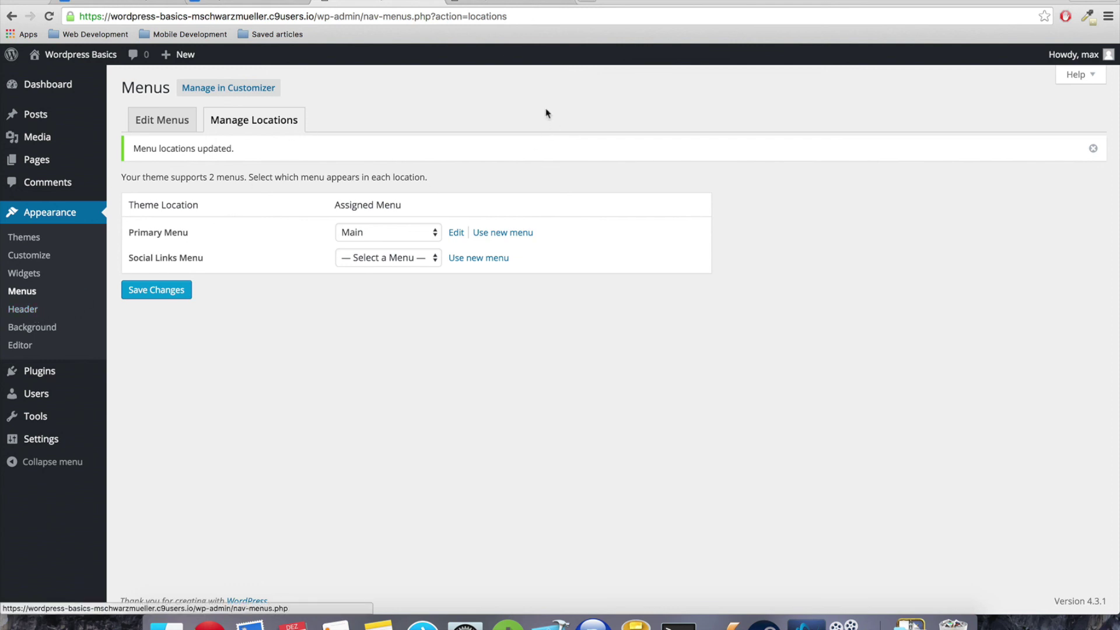
{"action": "left_click", "coordinate": [507, 3]}
{"action": "mouse_move", "coordinate": [43, 371]}
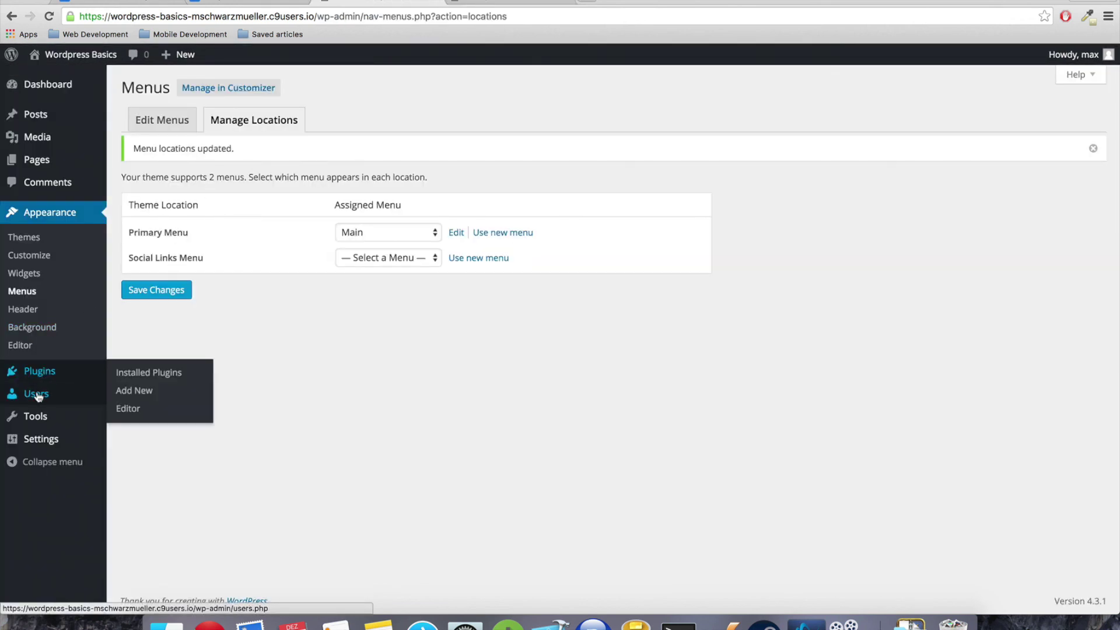
{"action": "mouse_move", "coordinate": [37, 397]}
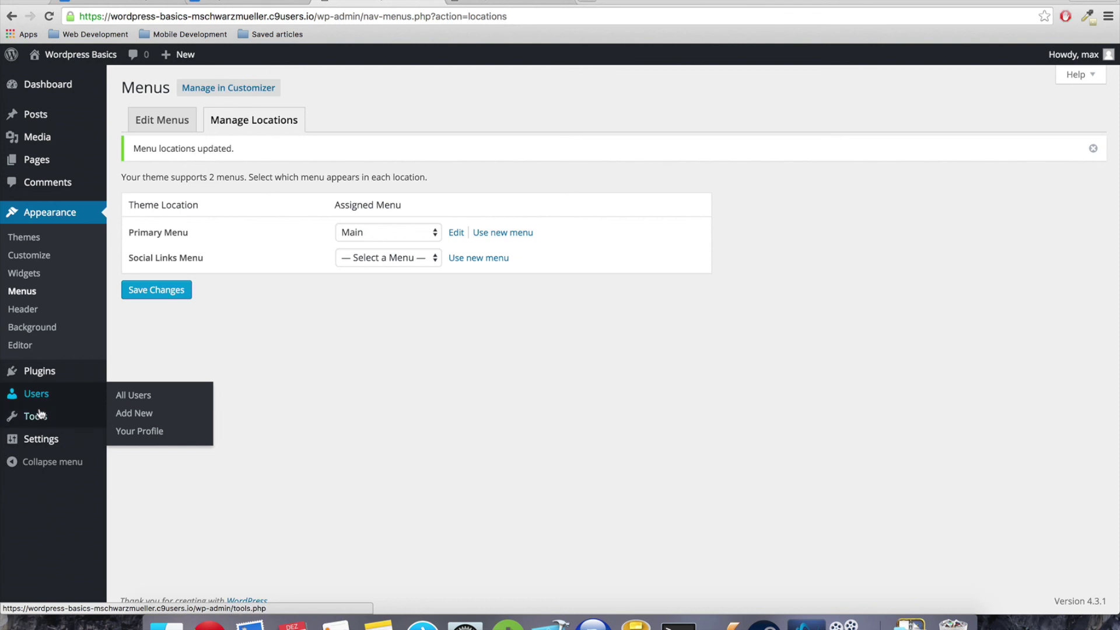
{"action": "mouse_move", "coordinate": [38, 420]}
{"action": "mouse_move", "coordinate": [40, 446]}
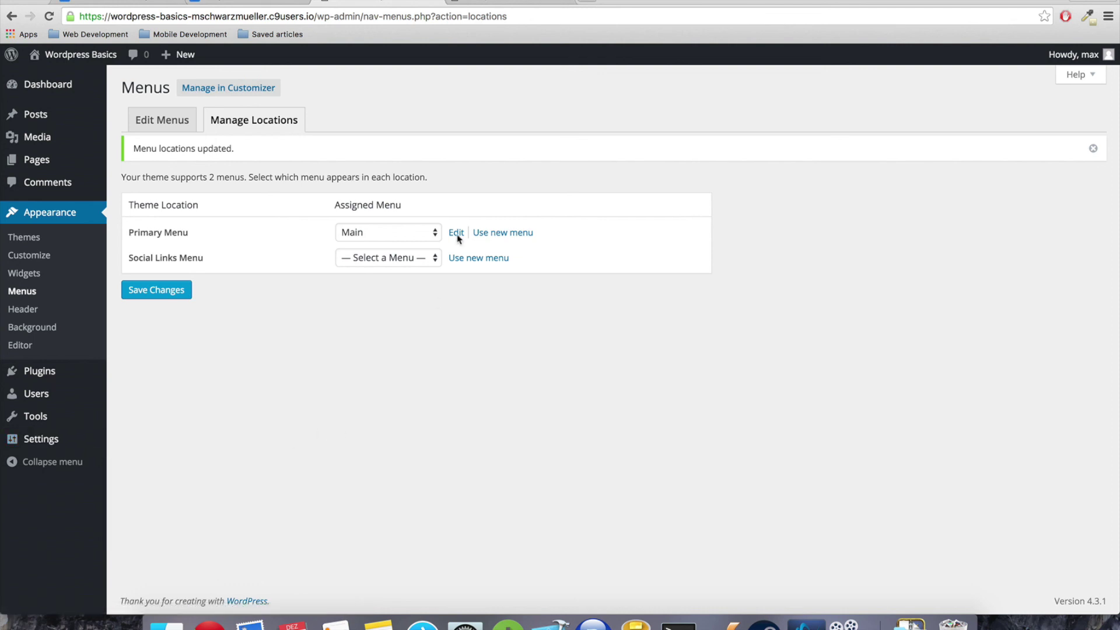
{"action": "left_click", "coordinate": [497, 1]}
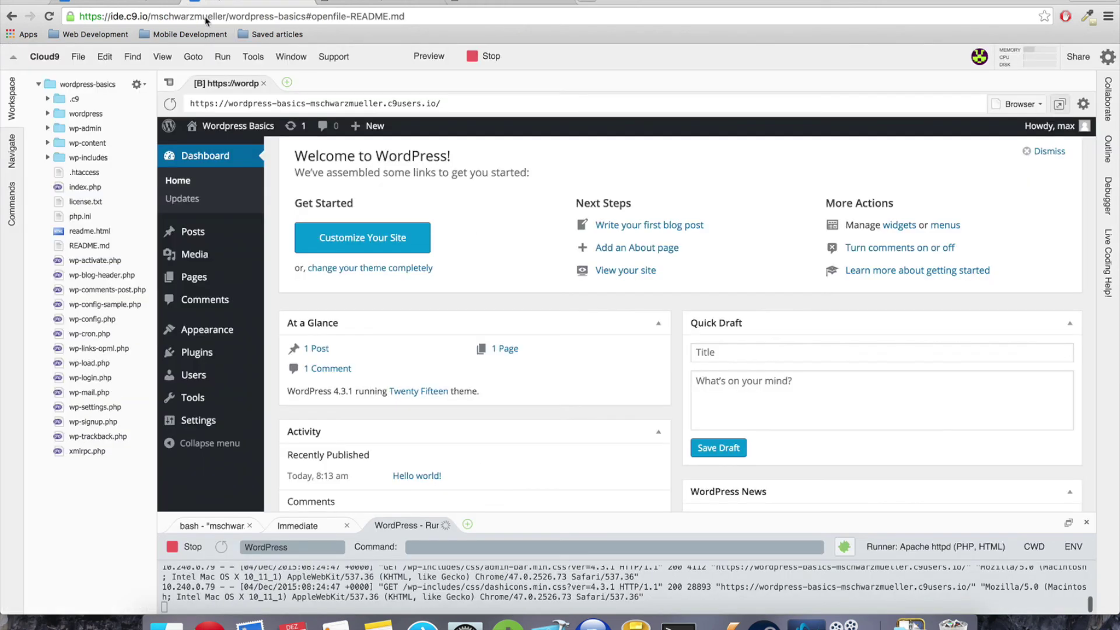
{"action": "left_click", "coordinate": [262, 3]}
{"action": "left_click", "coordinate": [497, 2]}
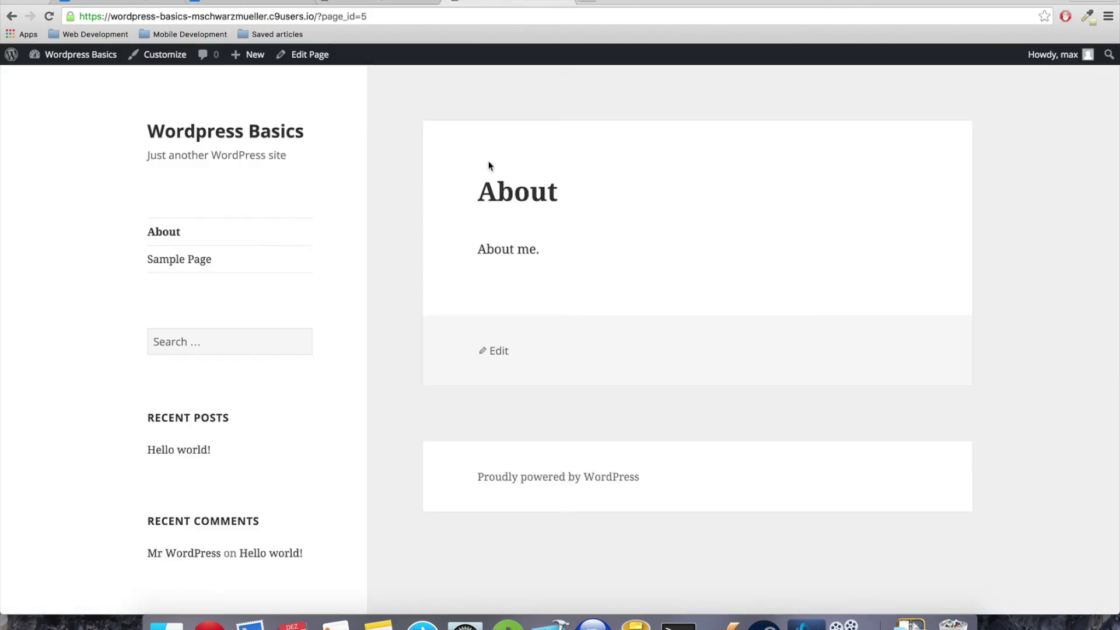
{"action": "scroll", "coordinate": [559, 193], "scroll_direction": "down", "scroll_amount": 7}
{"action": "scroll", "coordinate": [559, 192], "scroll_direction": "up", "scroll_amount": 7}
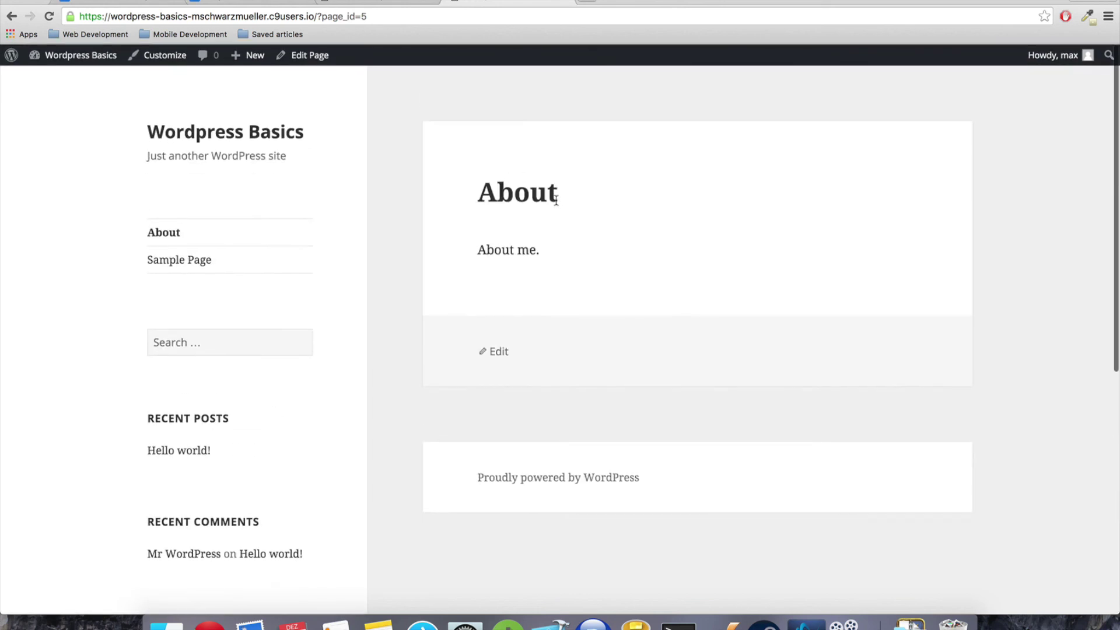
{"action": "scroll", "coordinate": [554, 201], "scroll_direction": "down", "scroll_amount": 6}
{"action": "scroll", "coordinate": [548, 208], "scroll_direction": "up", "scroll_amount": 10}
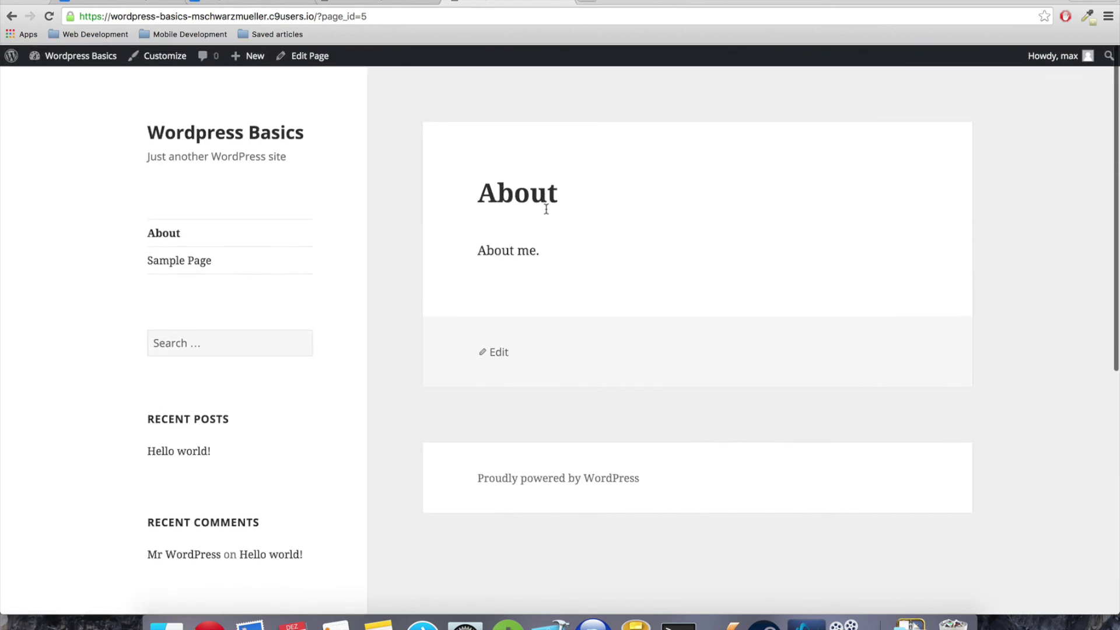
{"action": "left_click", "coordinate": [398, 4]}
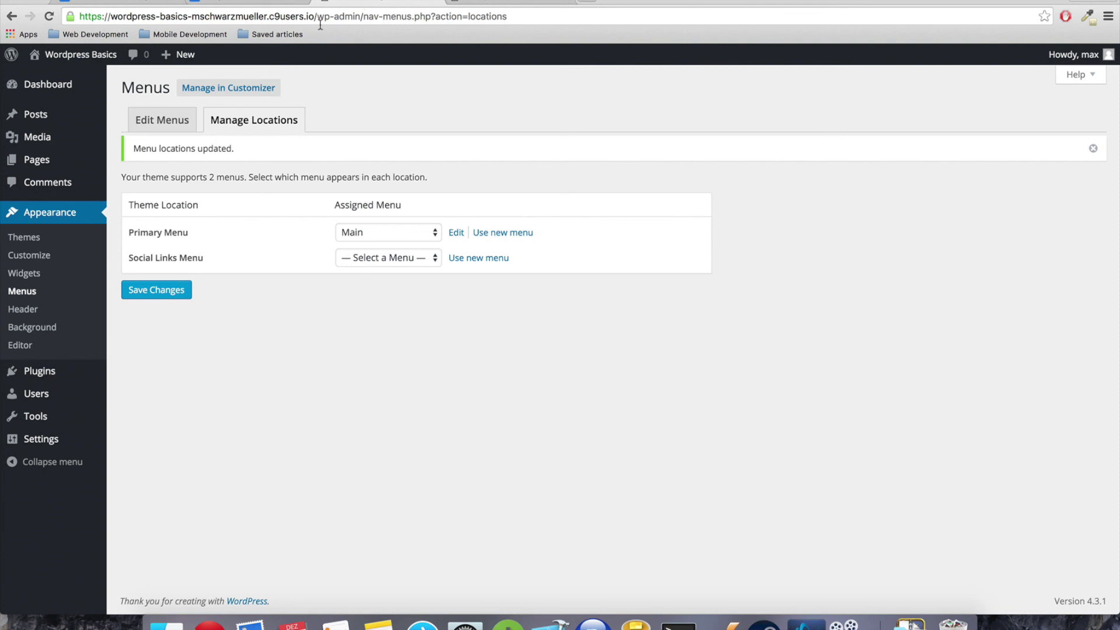
{"action": "left_click", "coordinate": [496, 4]}
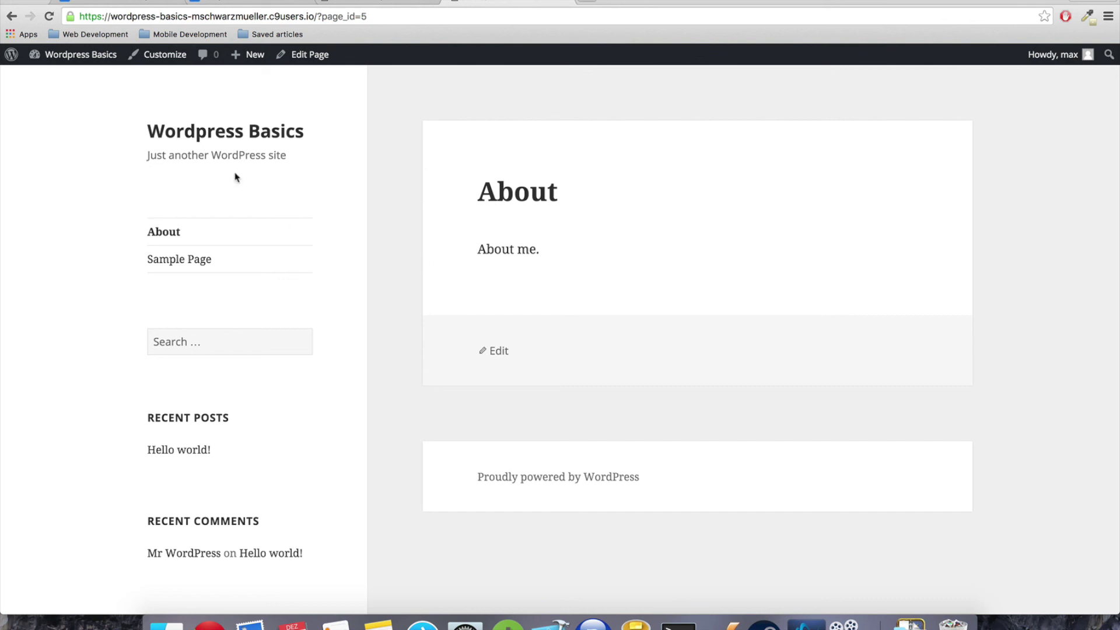
{"action": "left_click", "coordinate": [350, 6]}
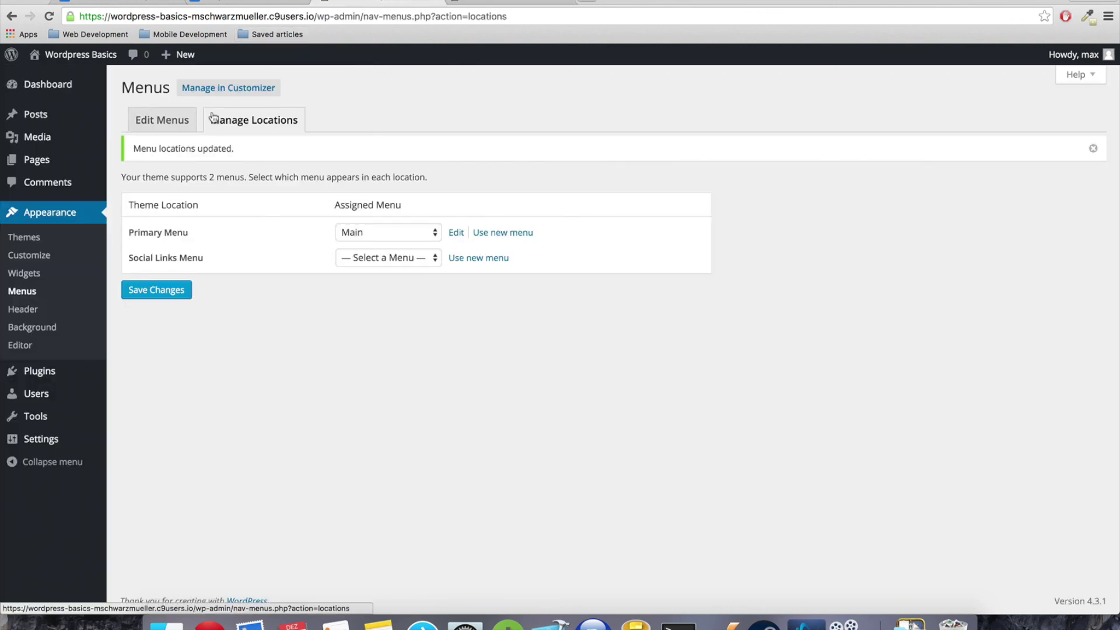